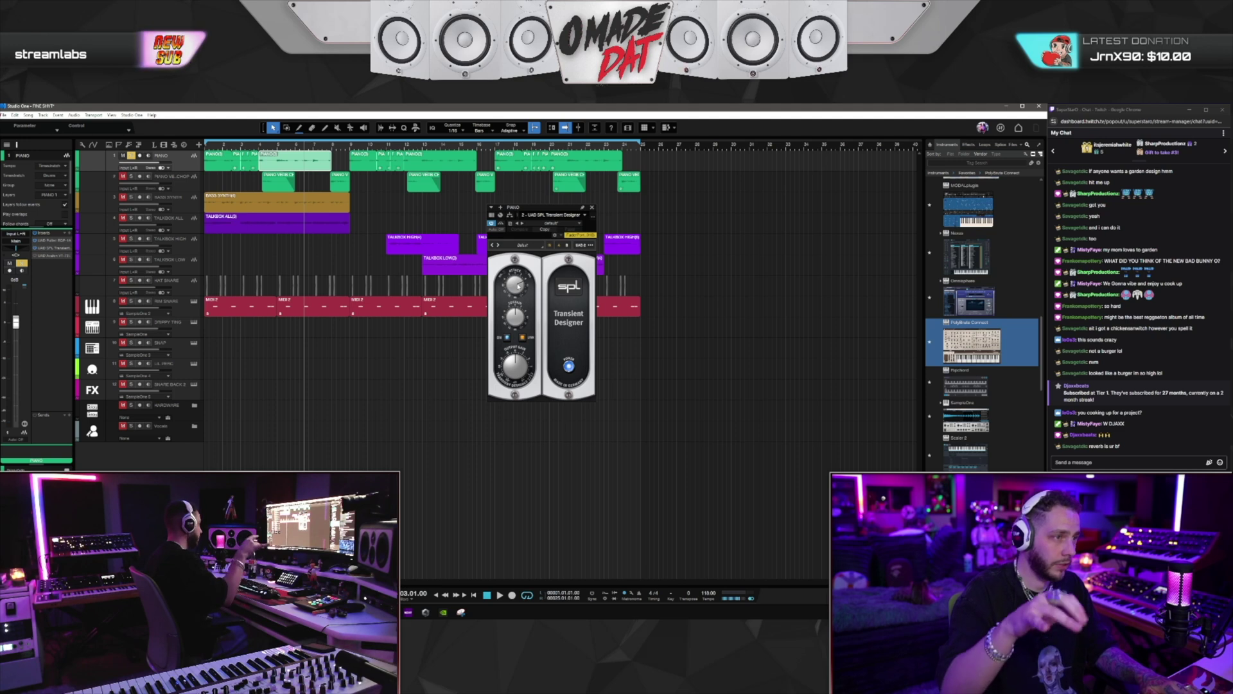
Audition the piano, the piano chop and the bass synth tracks one after another
key(space)
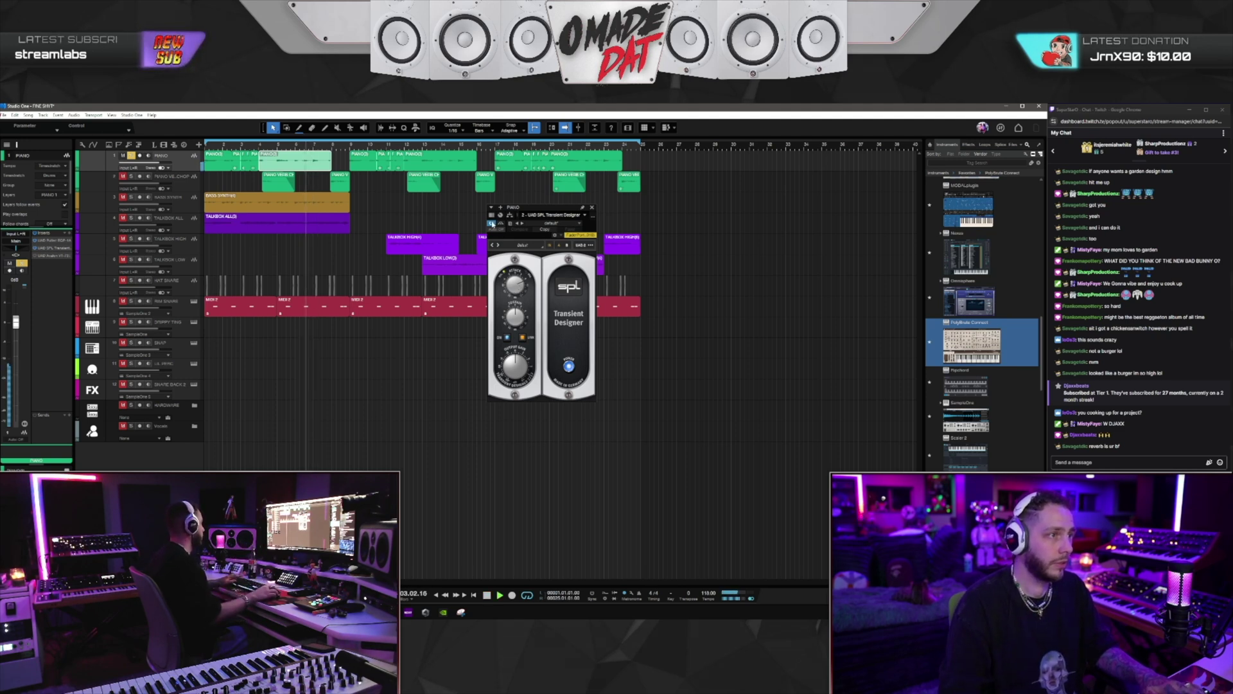
click(278, 182)
key(space)
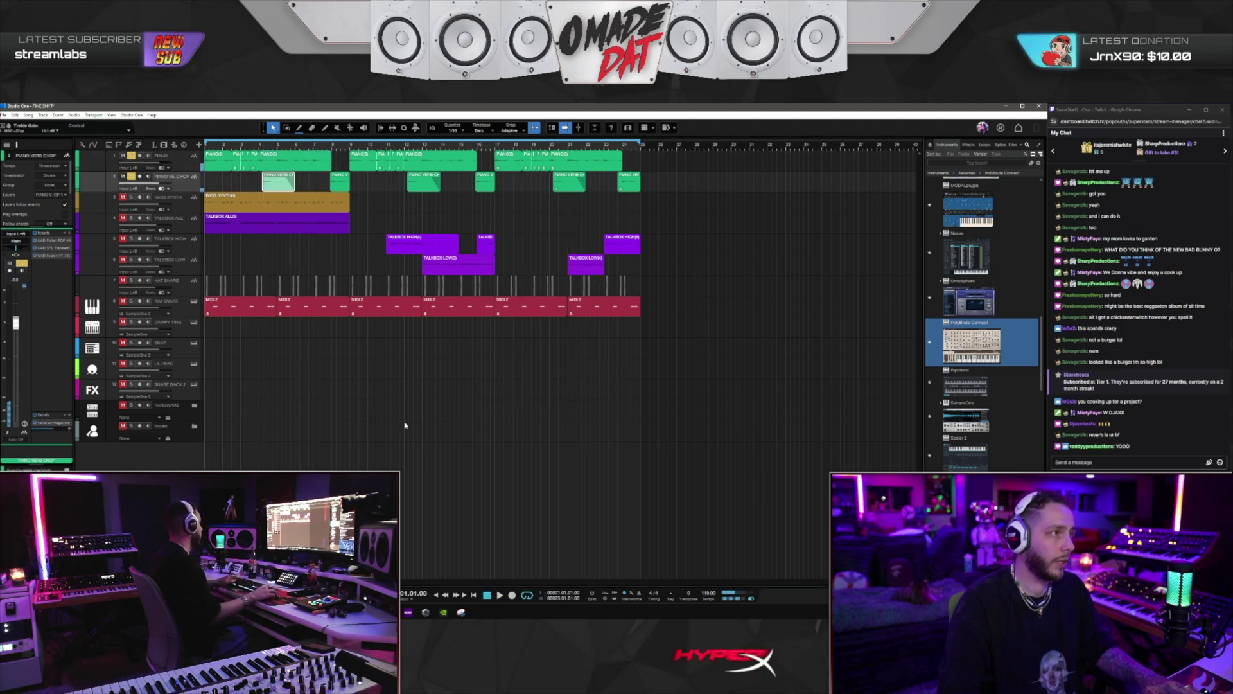
click(257, 202)
key(space)
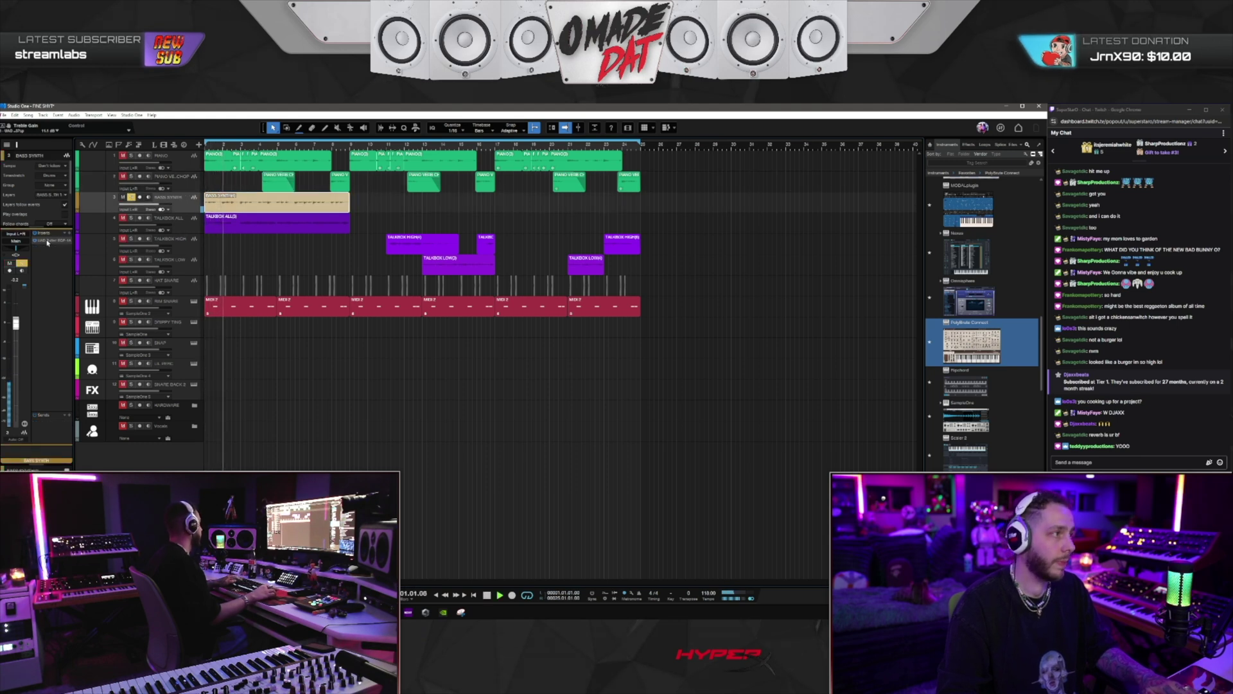
Open the bass synth's UAD Pultec EQP-1A equalizer to inspect it during playback, and close it again
click(47, 242)
drag(680, 243, 453, 235)
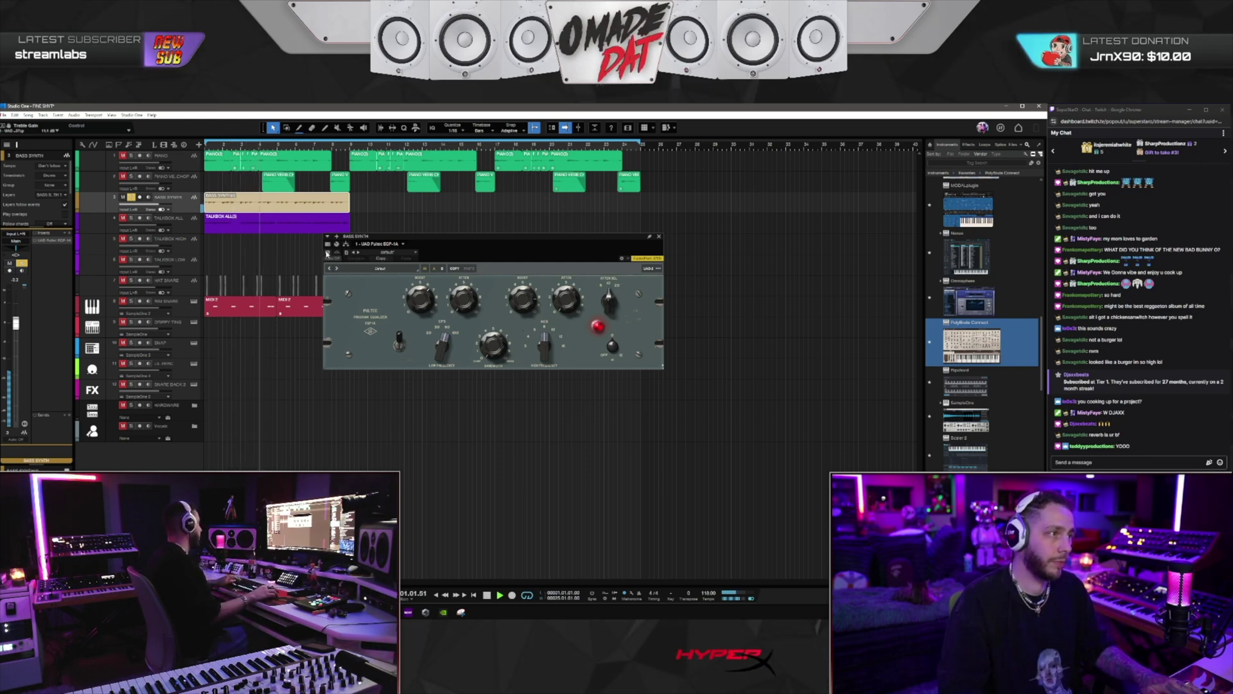
click(658, 236)
Select the fourth rim snare clip, play the arrangement, and close the UAD Console window
click(458, 306)
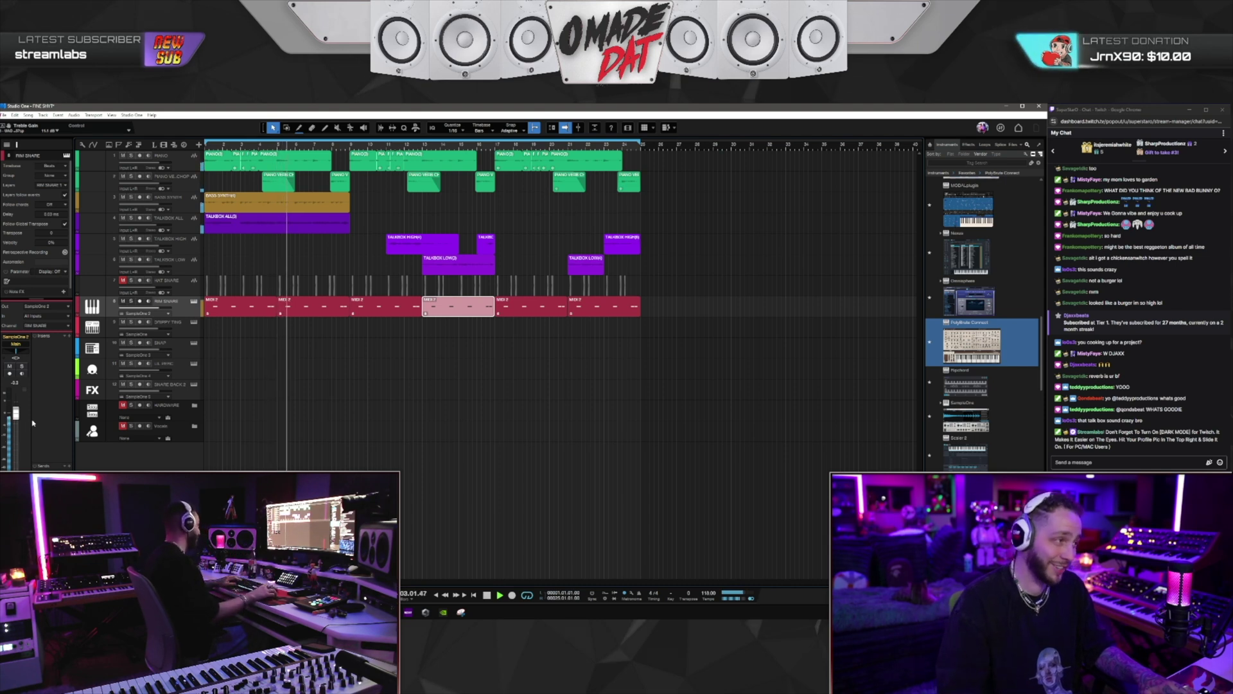
click(4, 115)
click(26, 192)
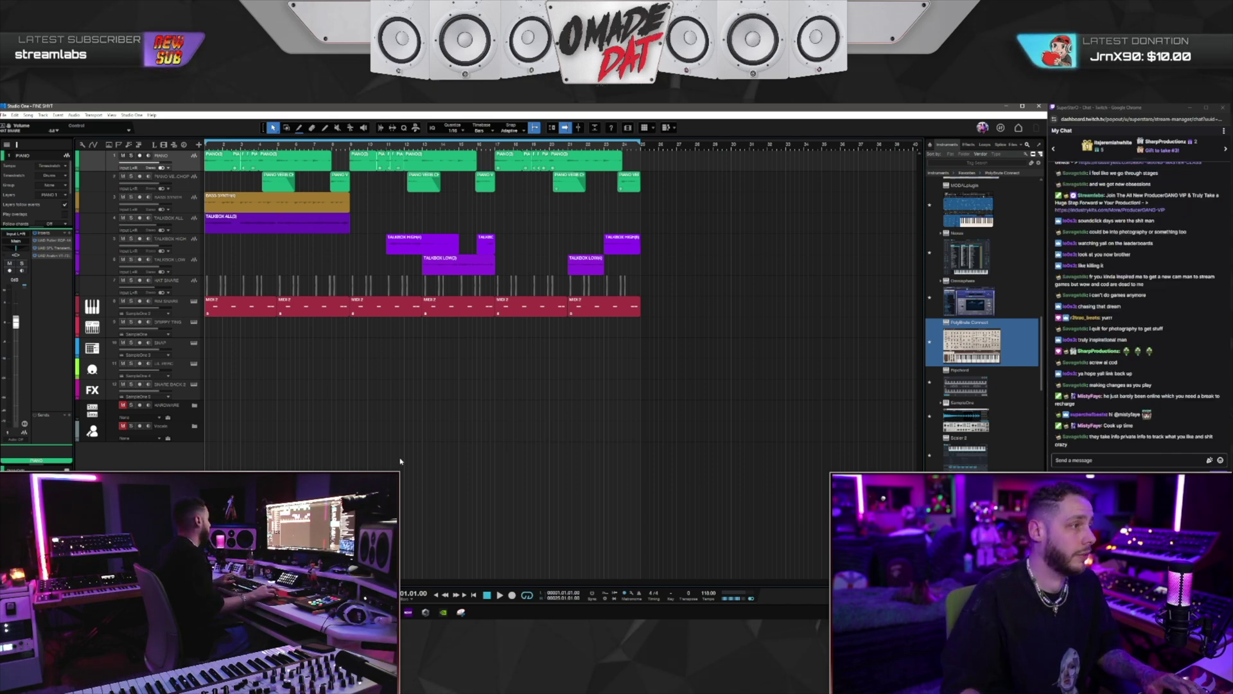
key(space)
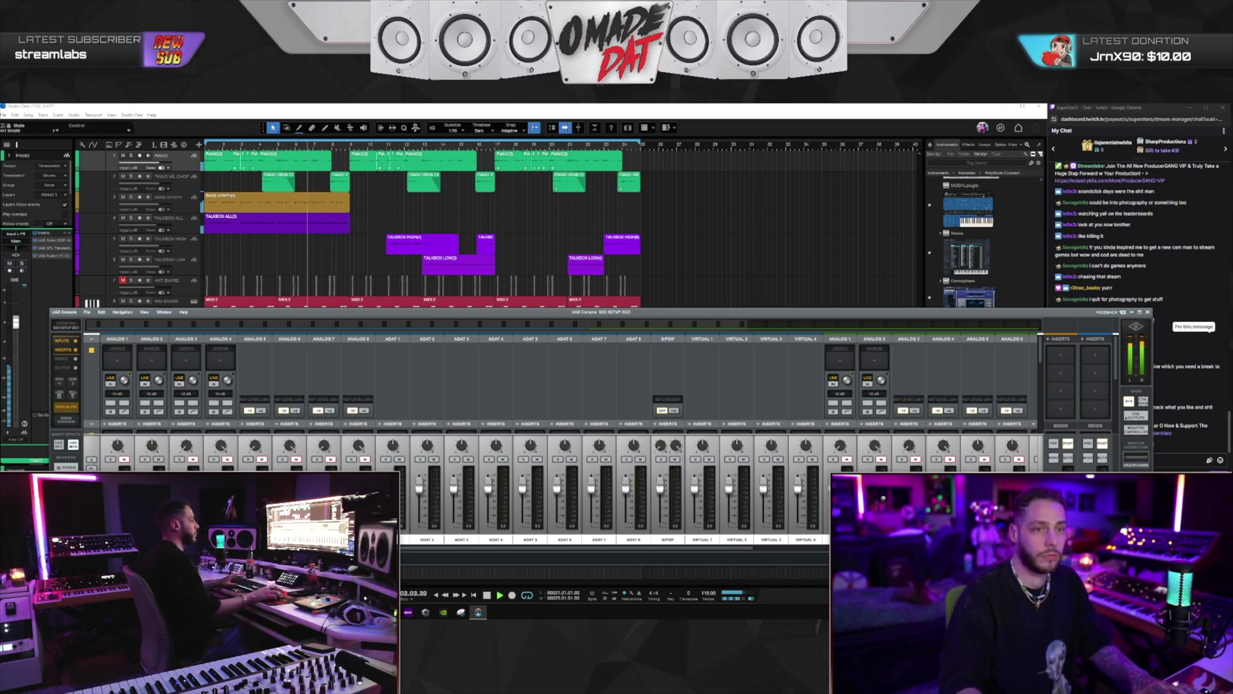
click(1148, 312)
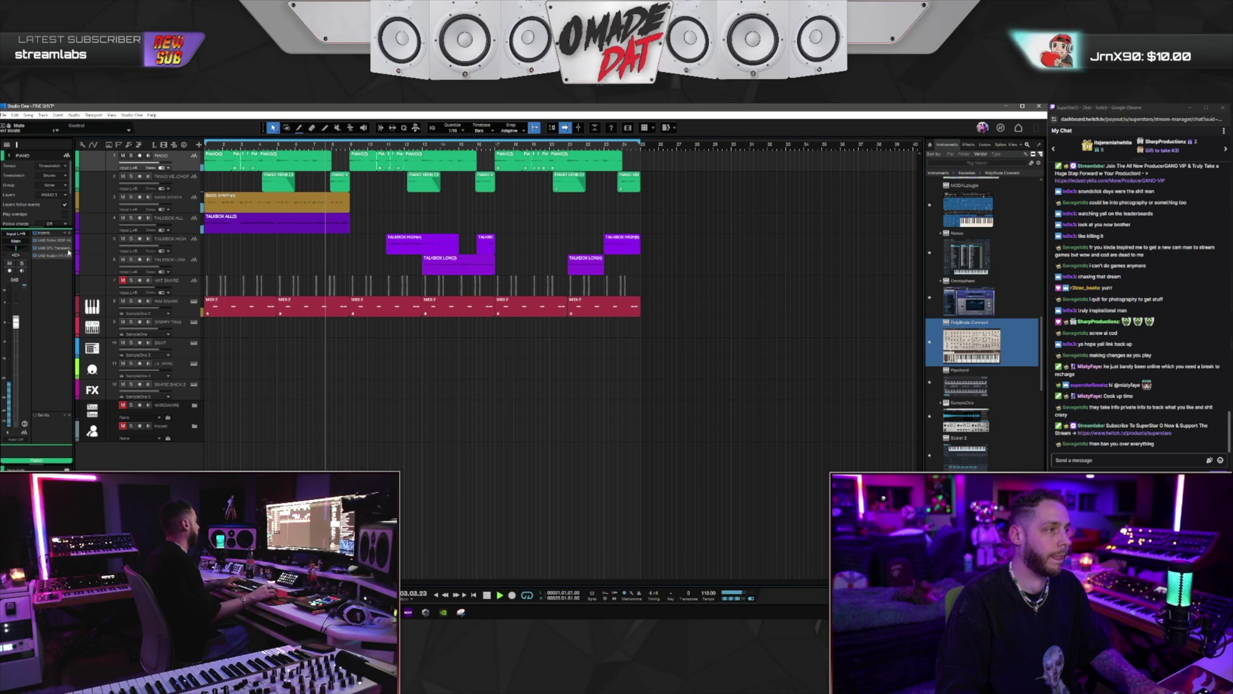
click(4, 116)
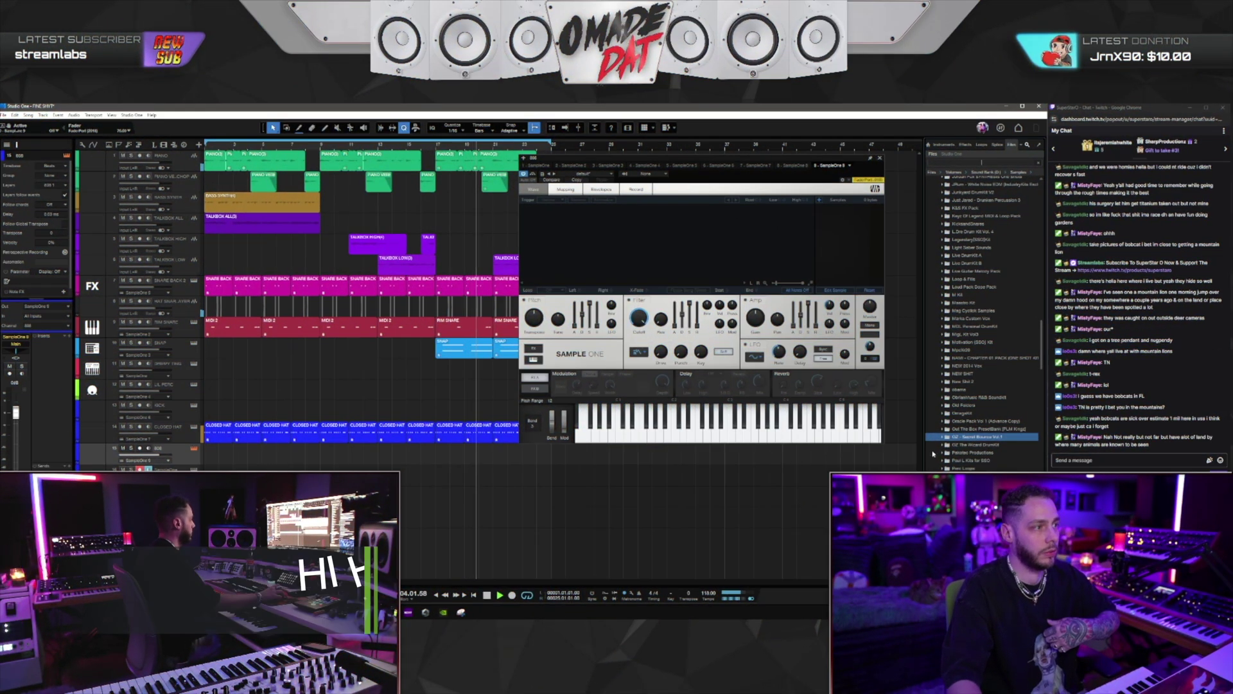
Find the 808 and sub bass folder inside the PERFECT MATCH sample pack and look through its 808 samples
scroll(972, 417, up, 3)
scroll(972, 417, up, 8)
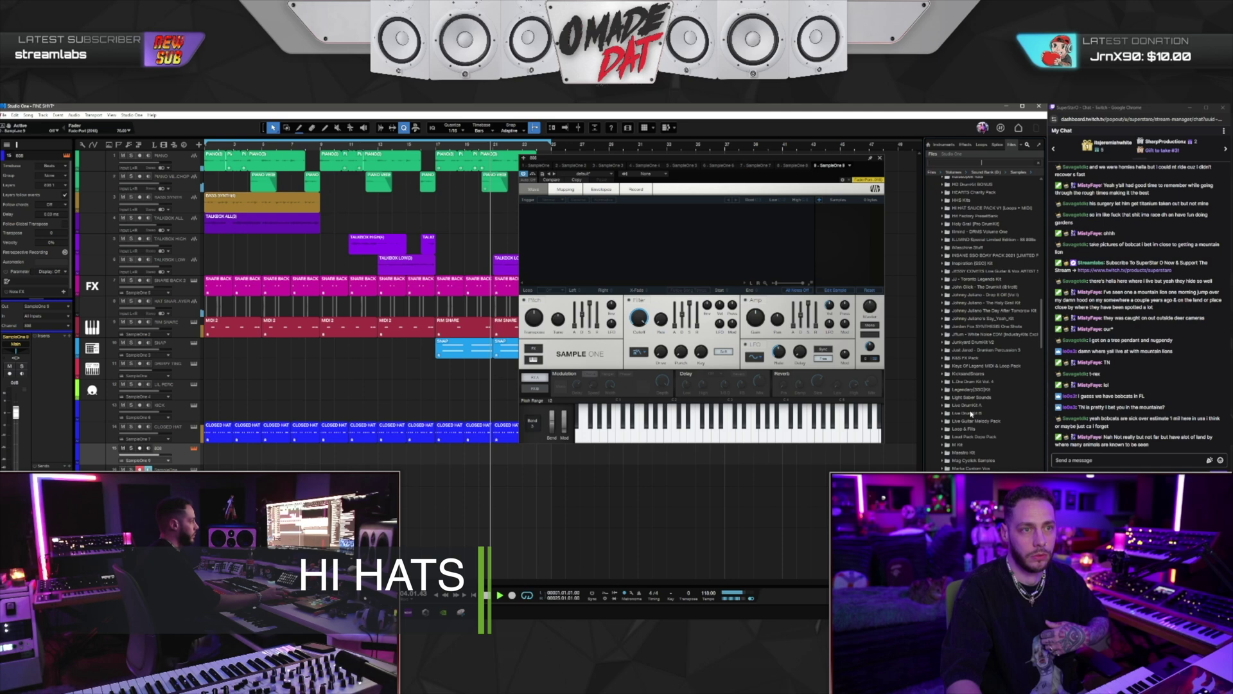
scroll(1002, 321, up, 3)
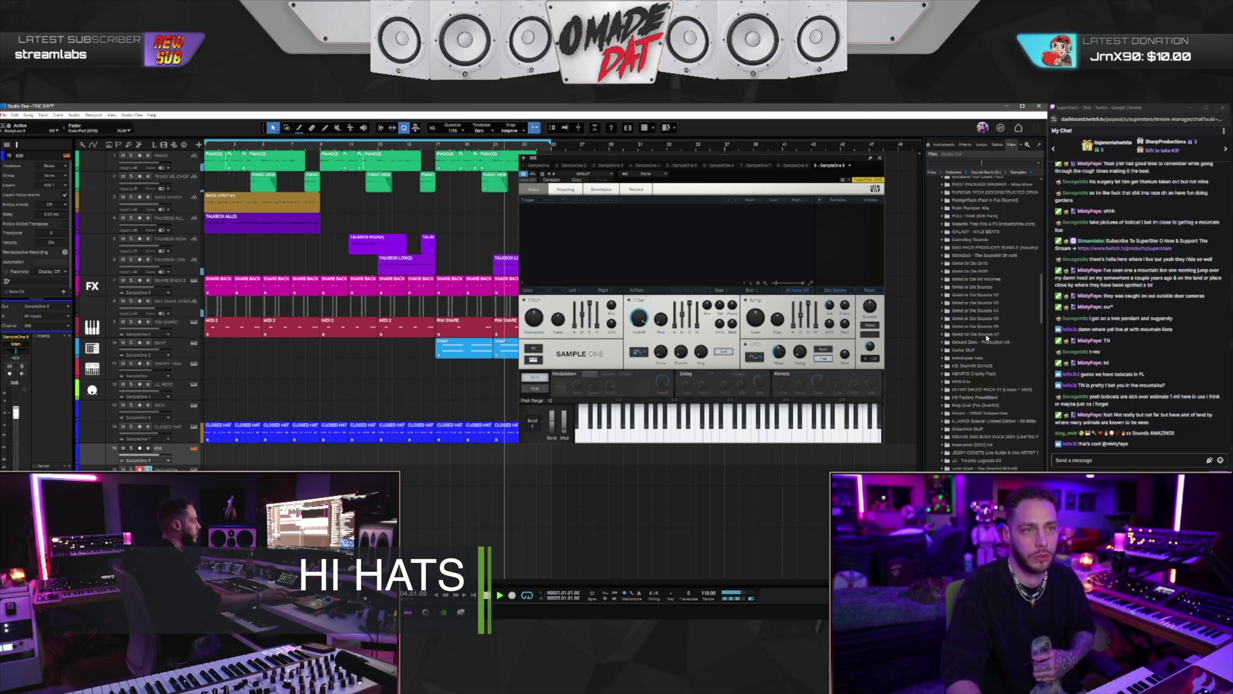
drag(1035, 307, 1044, 369)
click(963, 291)
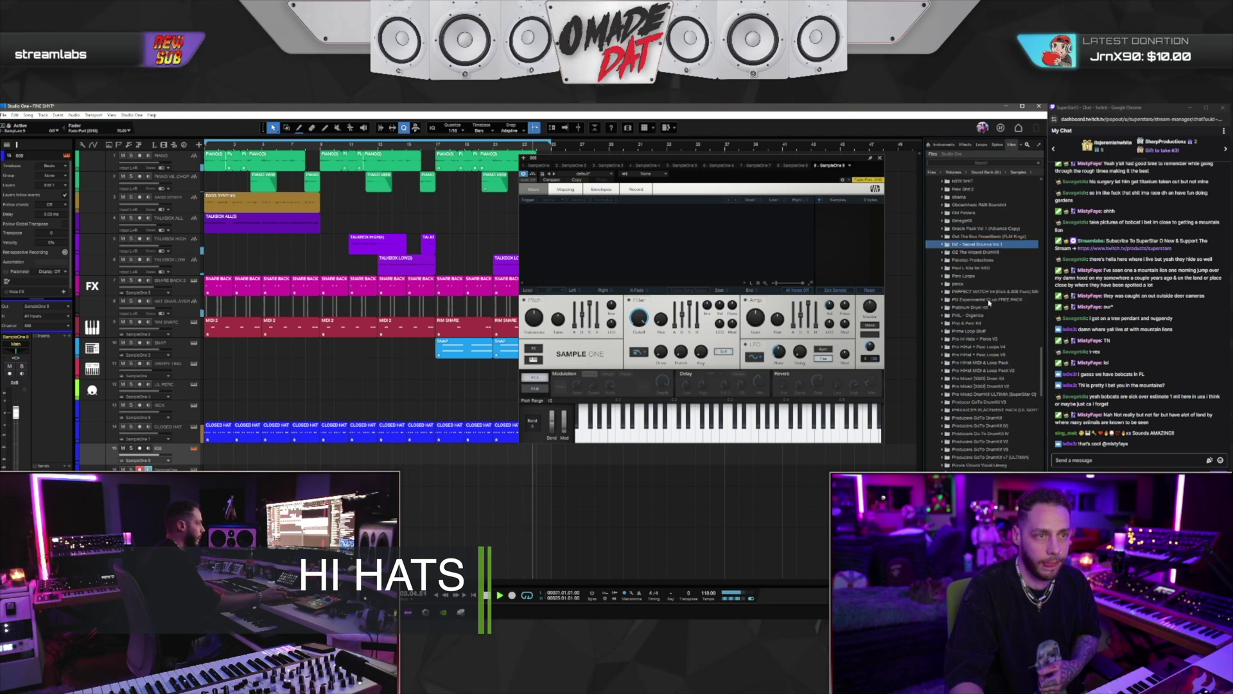
click(957, 308)
click(952, 300)
click(960, 307)
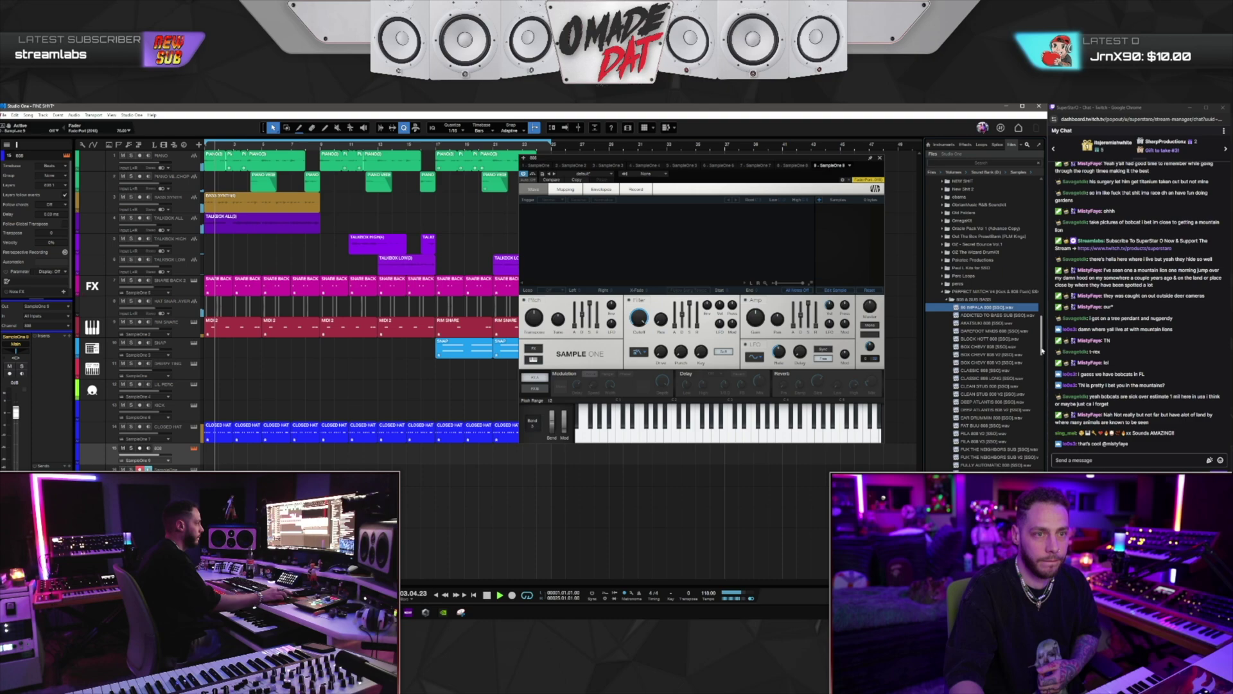
scroll(1043, 369, down, 9)
scroll(1043, 376, down, 10)
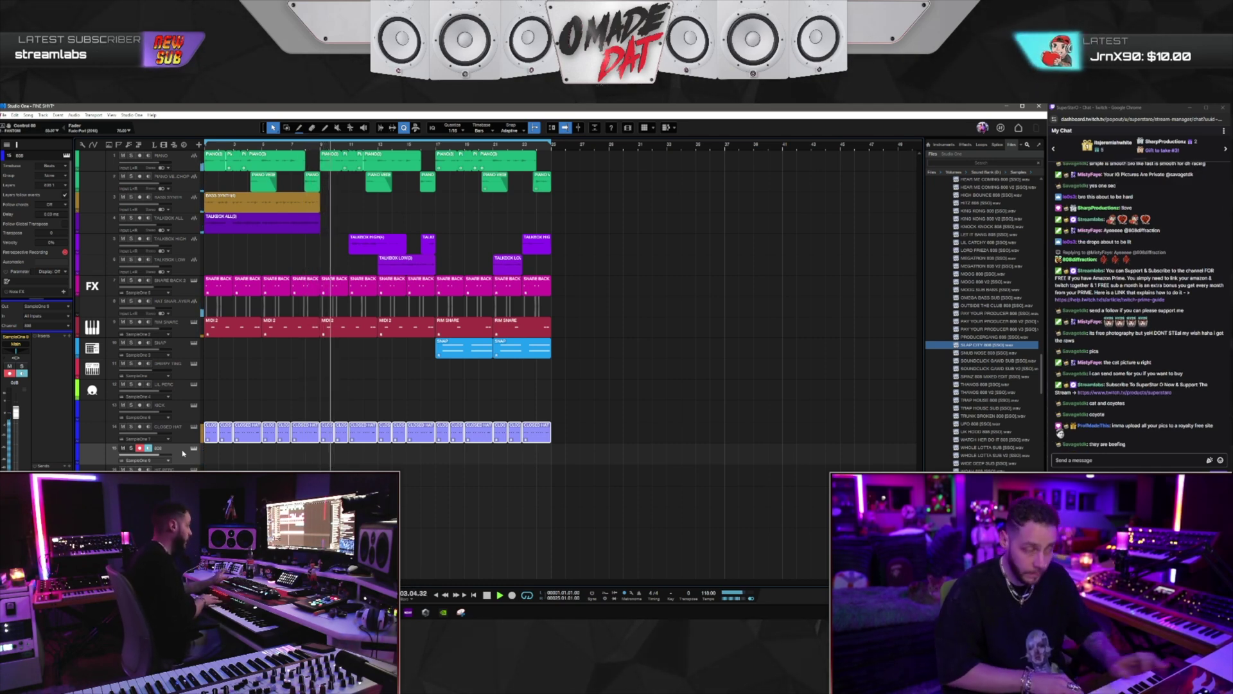
Capture the played 808 part with retrospective recording and adjust the end of its last low note
key(space)
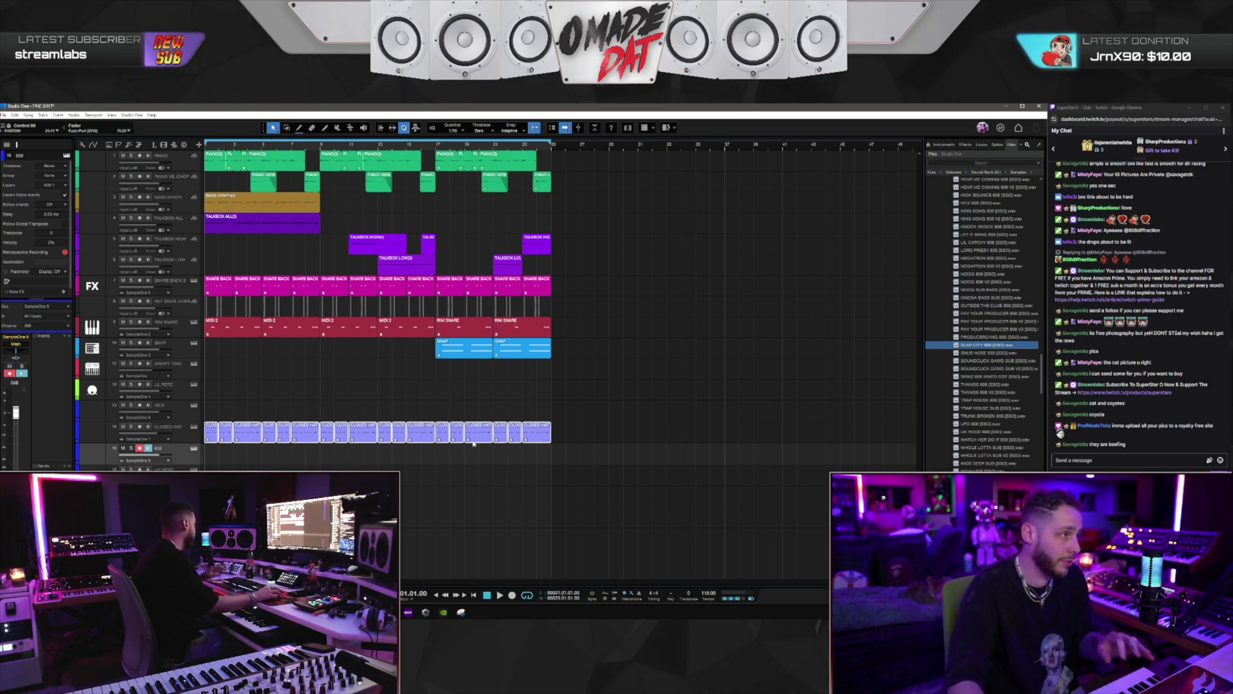
click(64, 253)
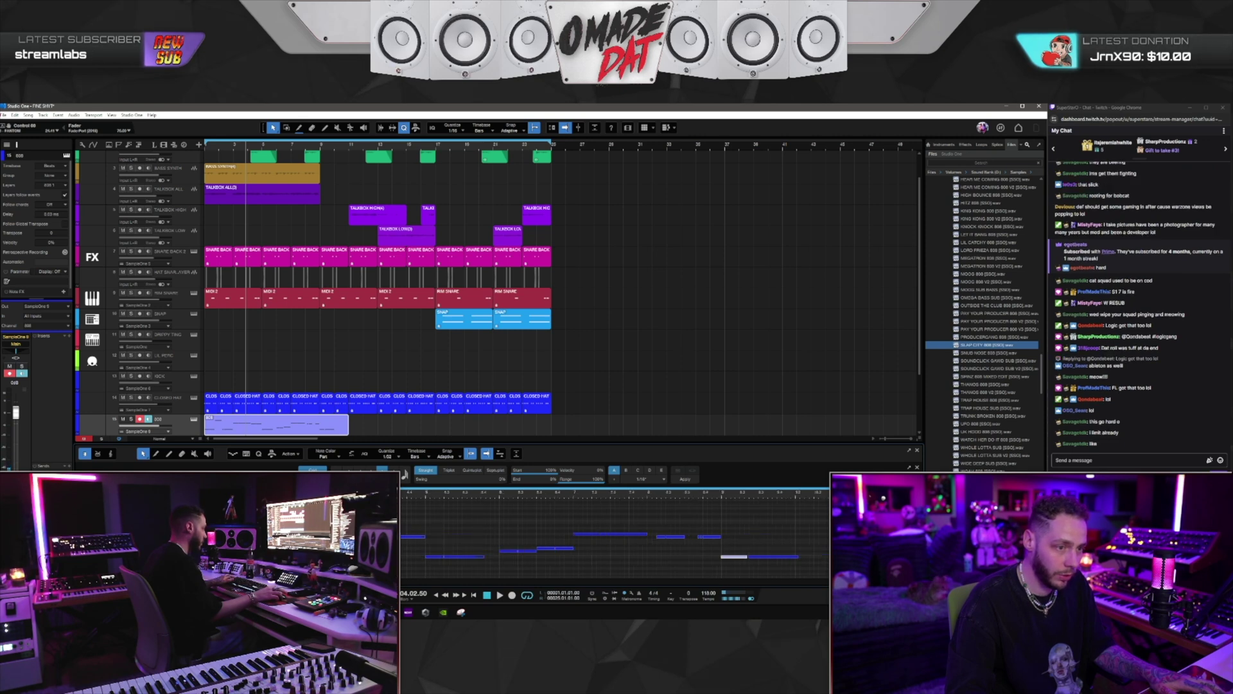
drag(800, 558, 799, 559)
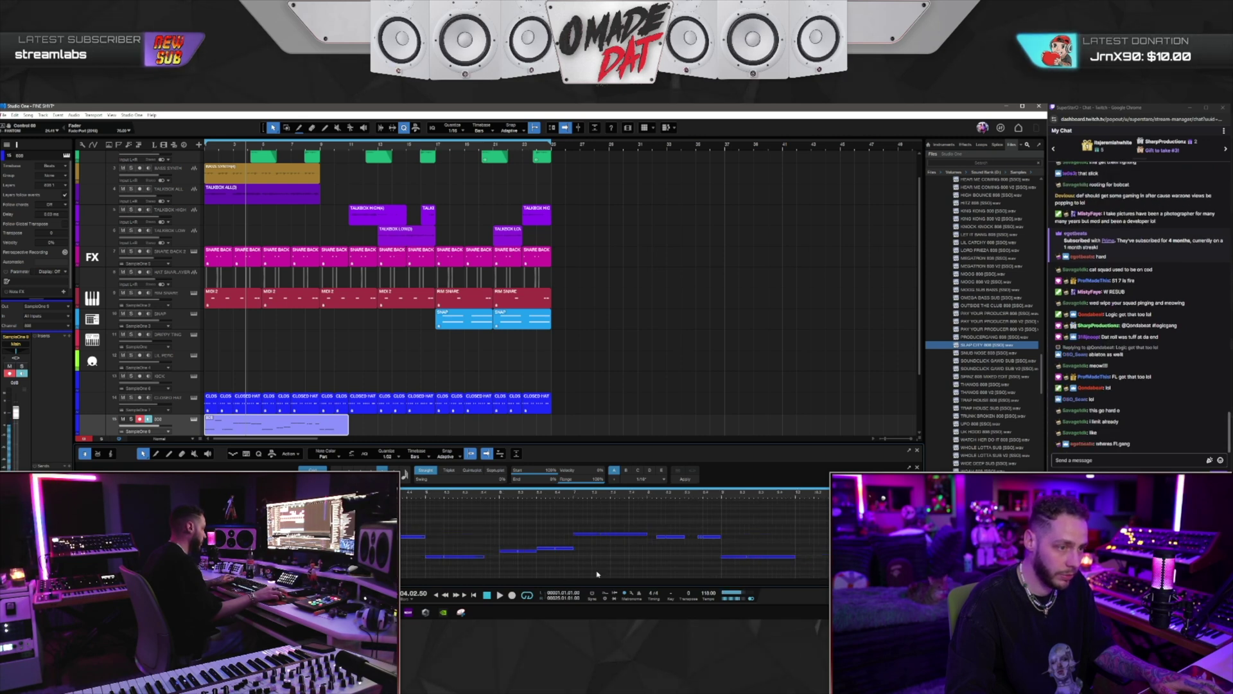
key(space)
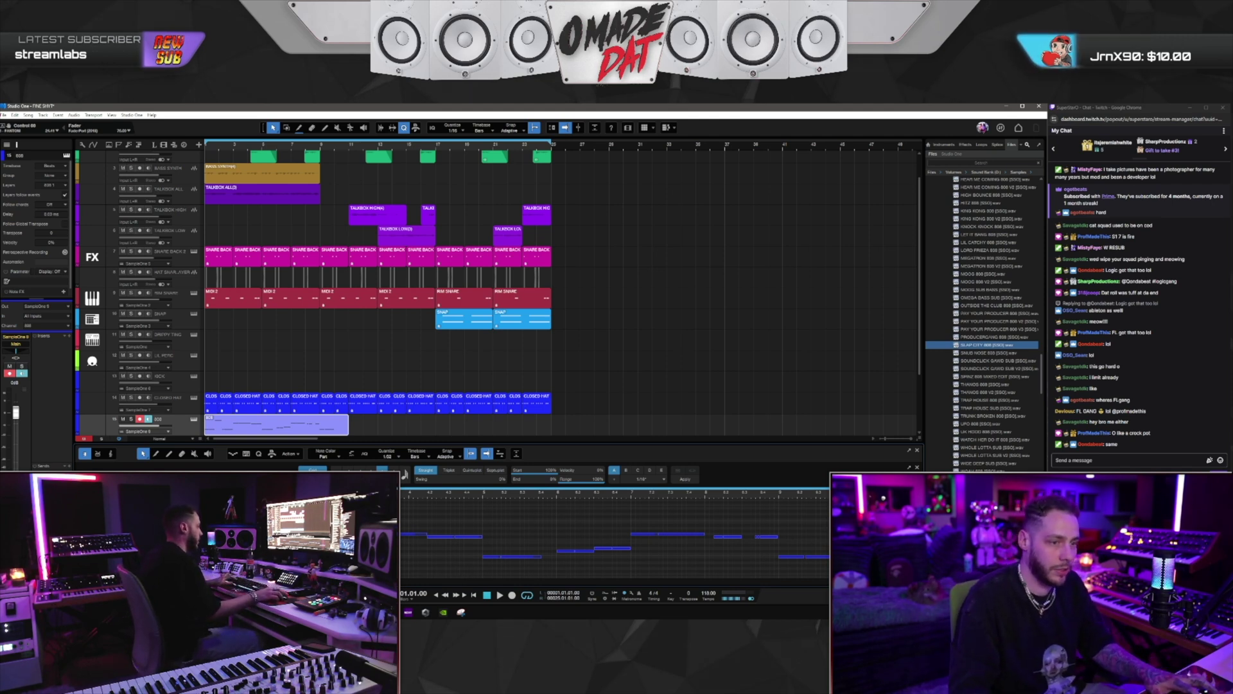
Examine the 808 clip's notes up close, select the short notes before a low note, and play the part from the start
scroll(615, 537, up, 3)
key(e)
scroll(615, 537, right, 10)
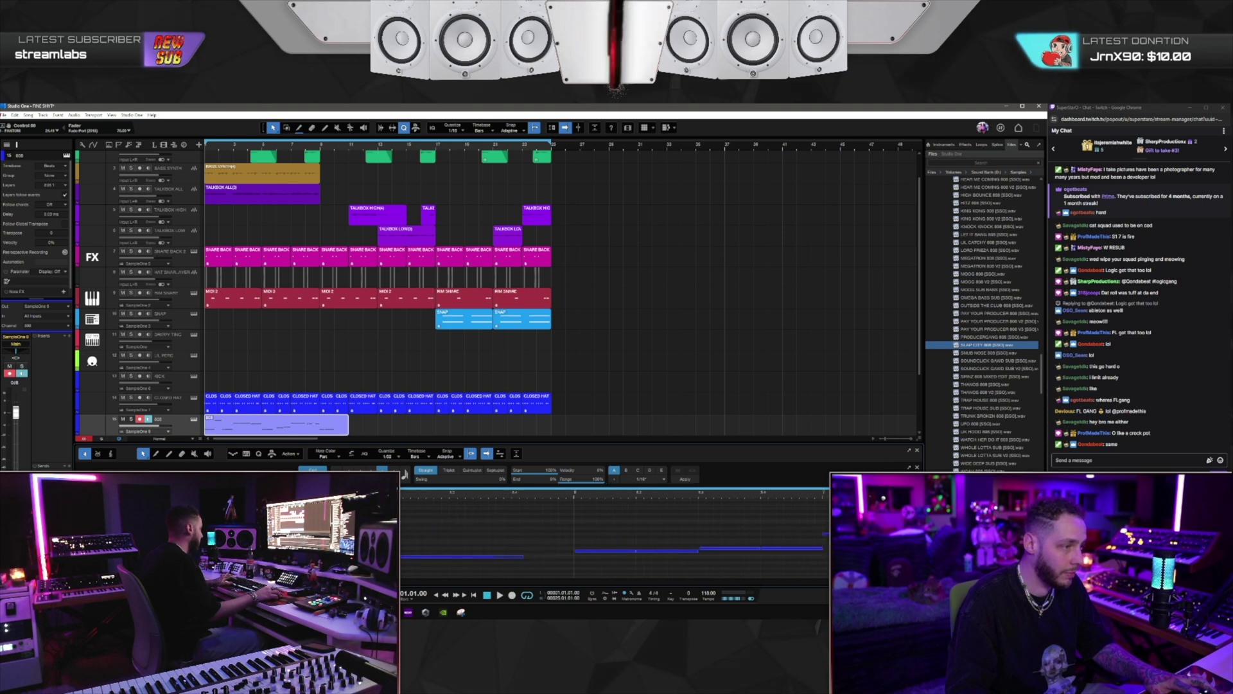
drag(491, 521, 524, 559)
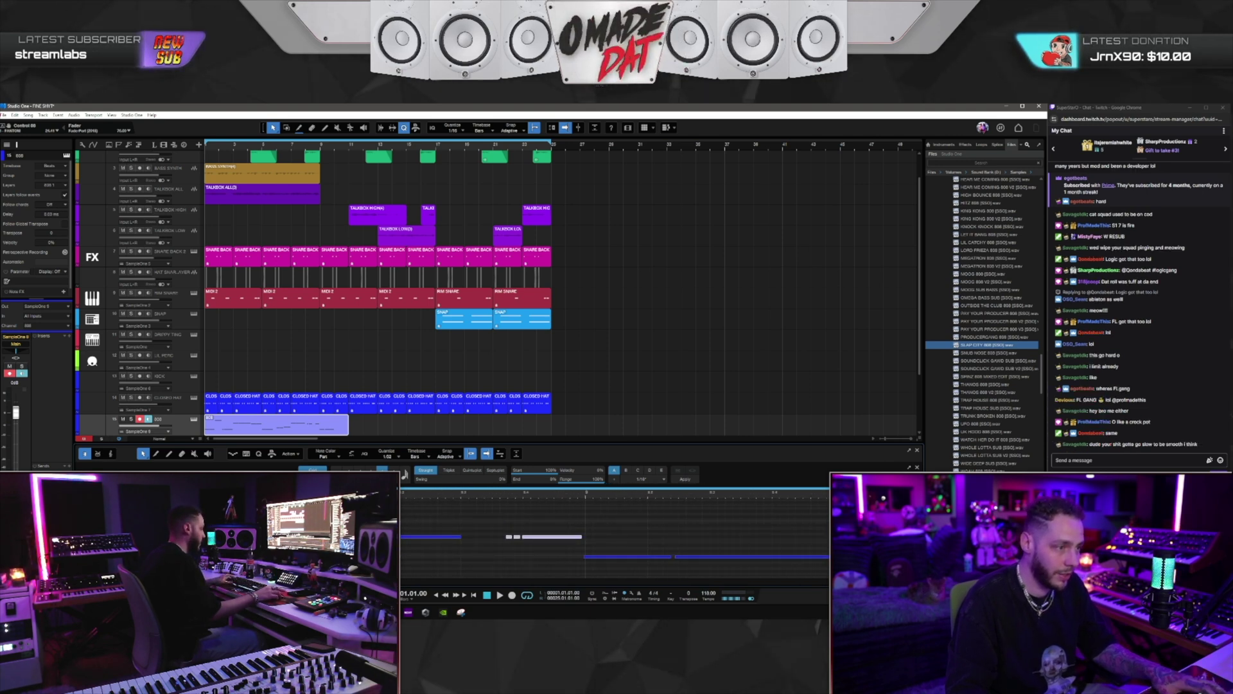
key(comma)
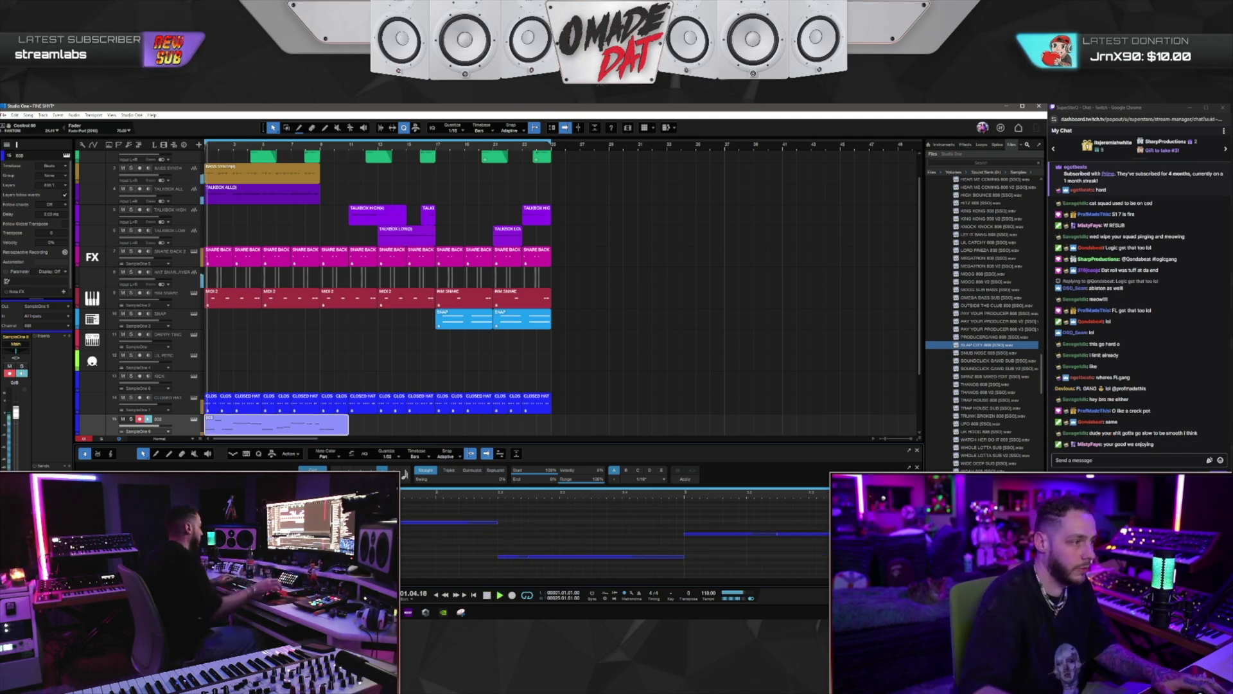
key(space)
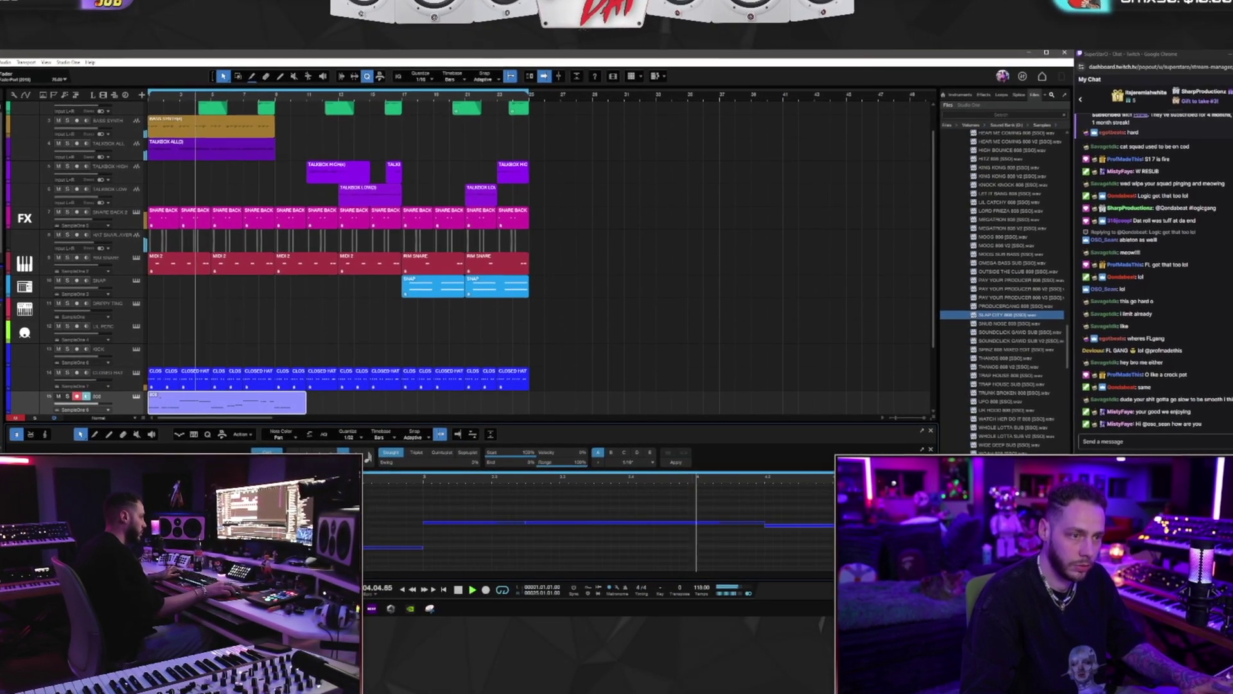
key(space)
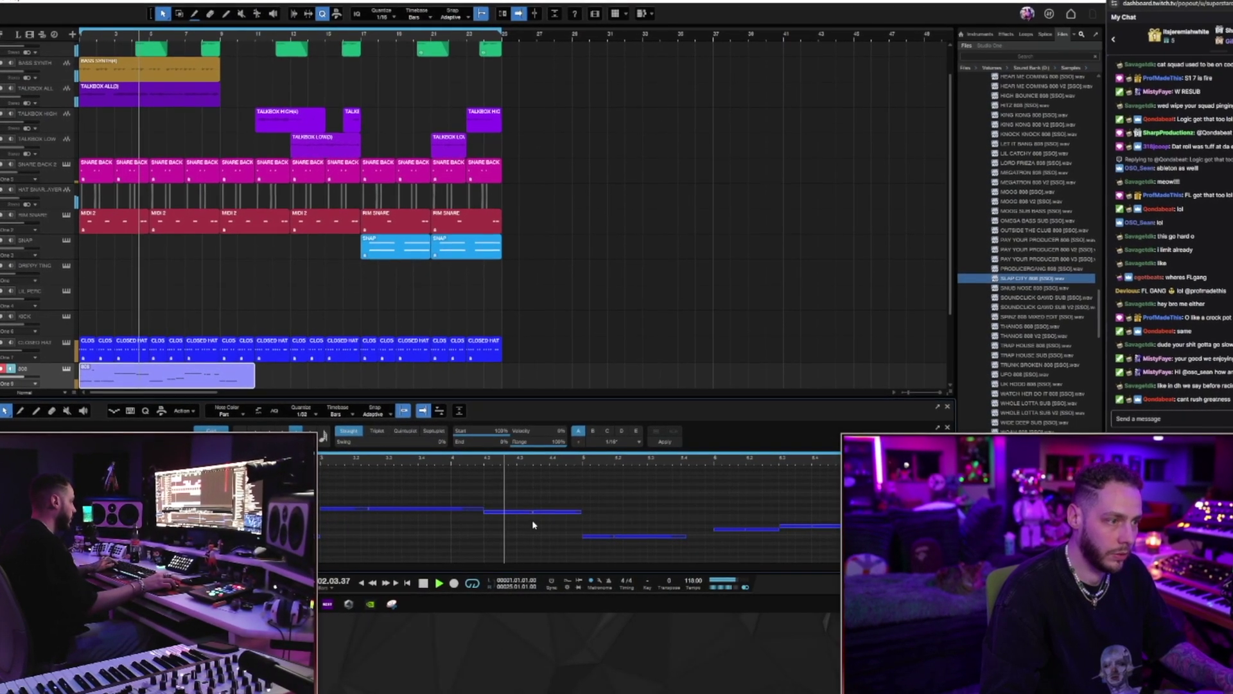
mouse_move(526, 512)
mouse_down()
mouse_move(527, 530)
mouse_move(507, 531)
mouse_move(507, 512)
mouse_move(530, 531)
mouse_move(513, 512)
mouse_move(526, 513)
mouse_up()
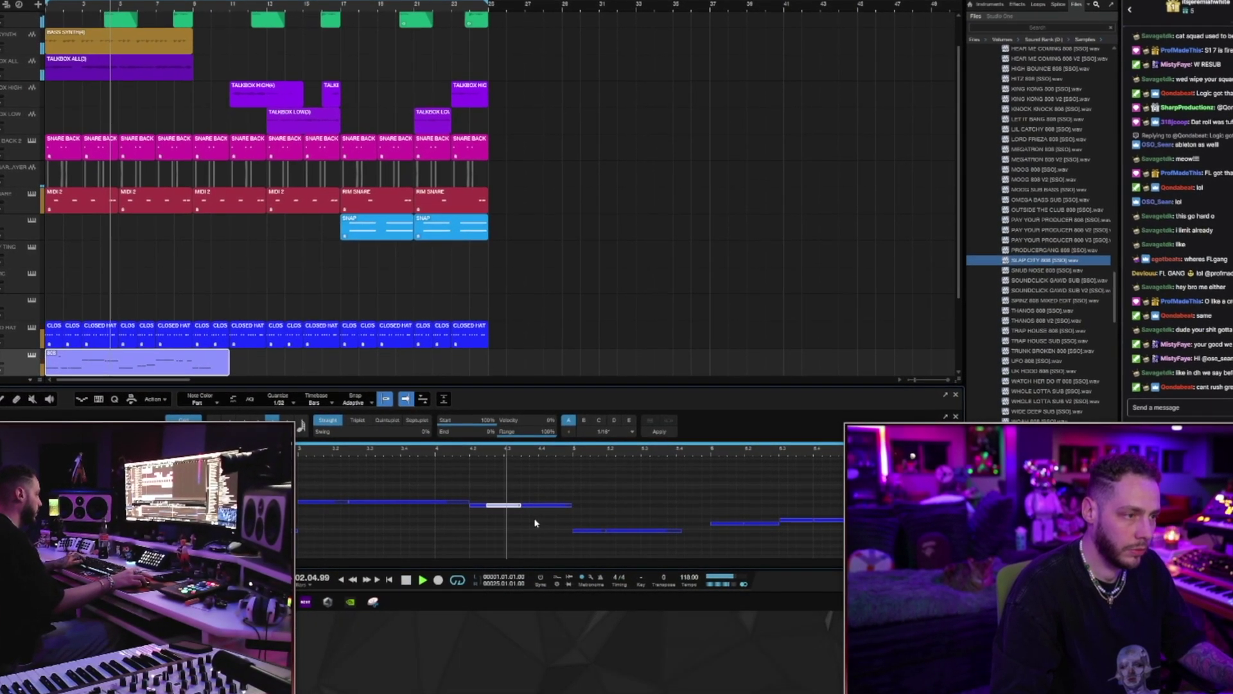
click(614, 473)
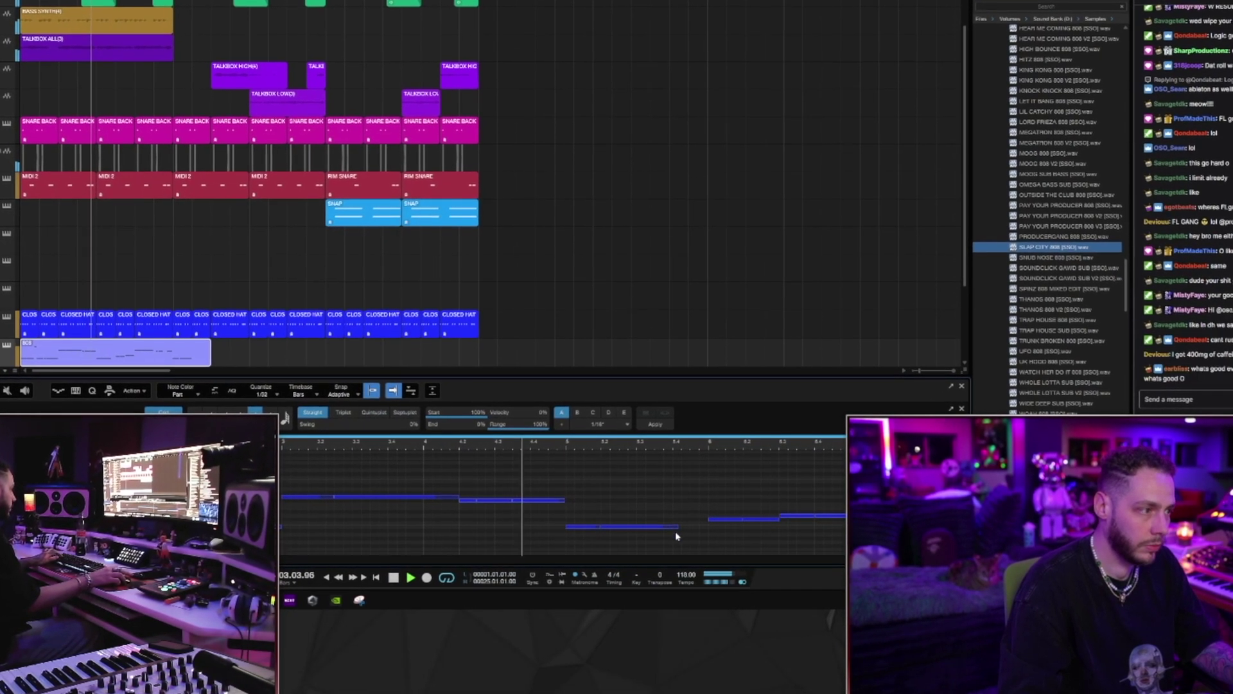
key(space)
click(592, 526)
key(Delete)
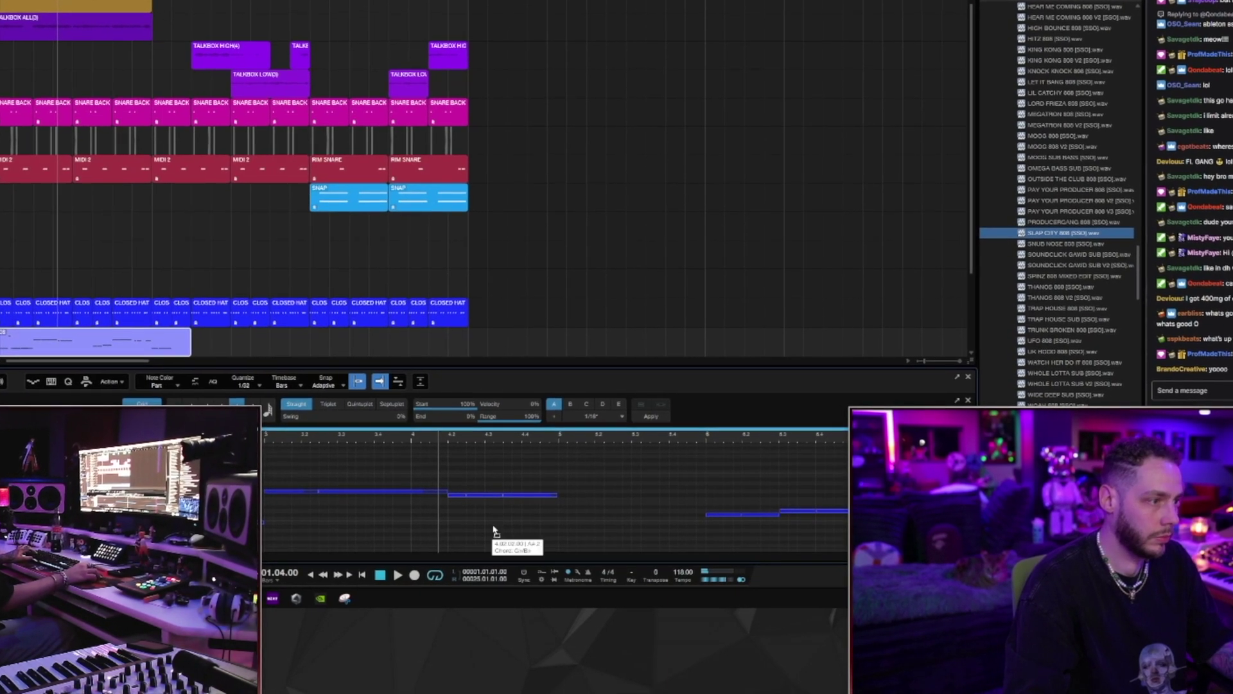
key(ctrl+z)
Lengthen the low 808 note in bar 5 to the start of bar 6, check it in playback, and close the note editor
drag(572, 525, 572, 528)
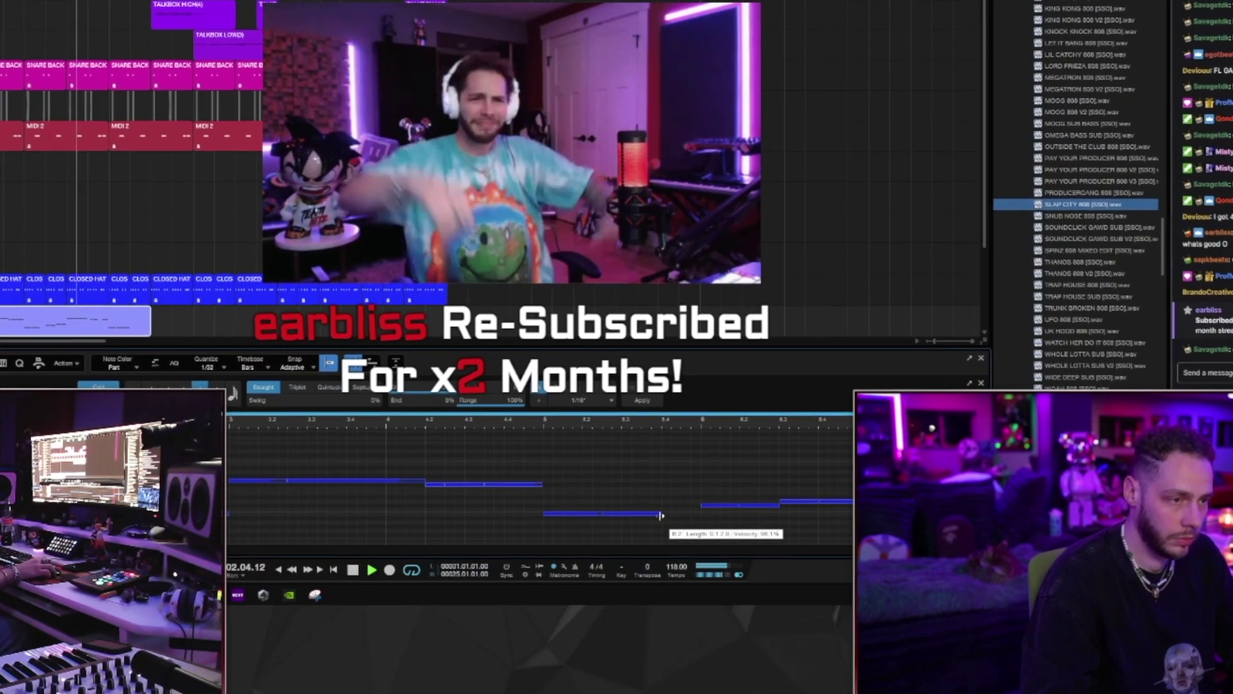
click(676, 495)
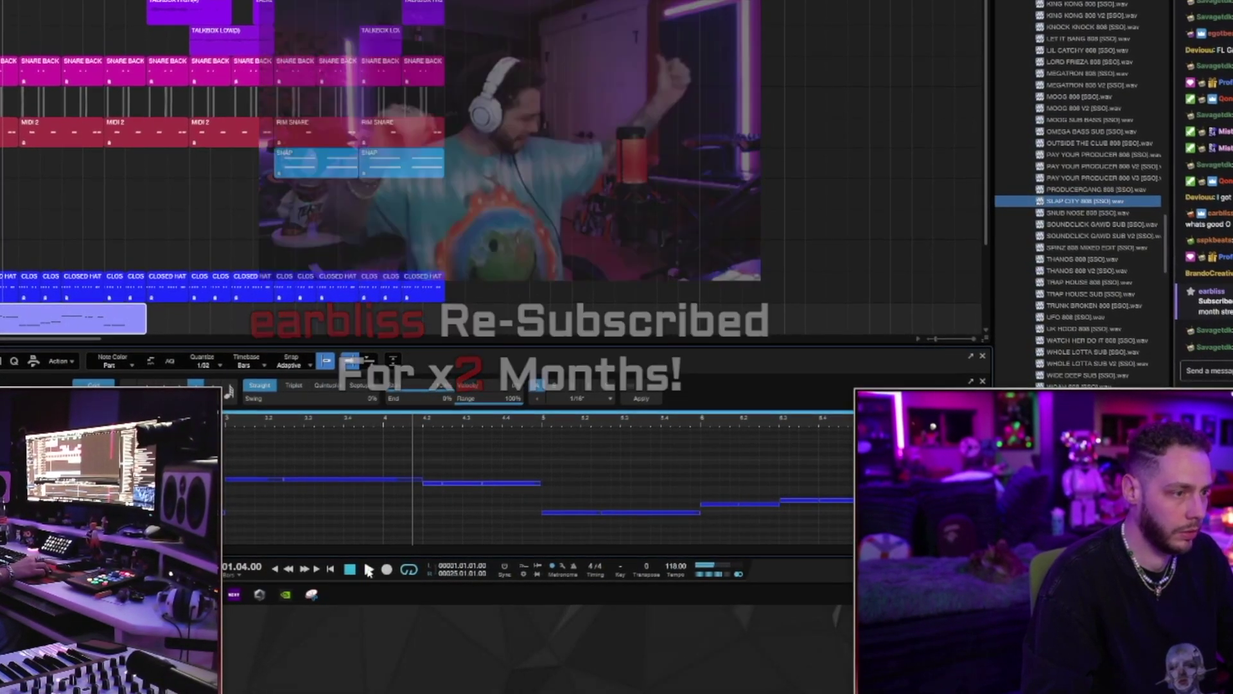
key(space)
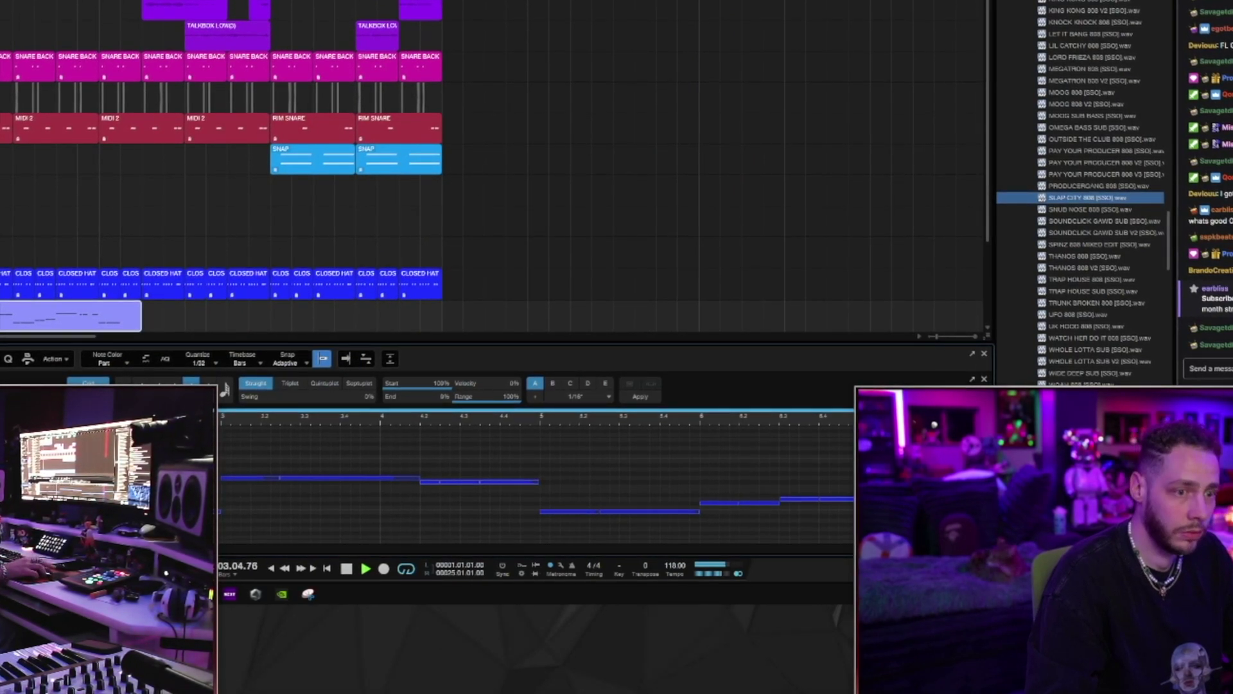
key(space)
key(F2)
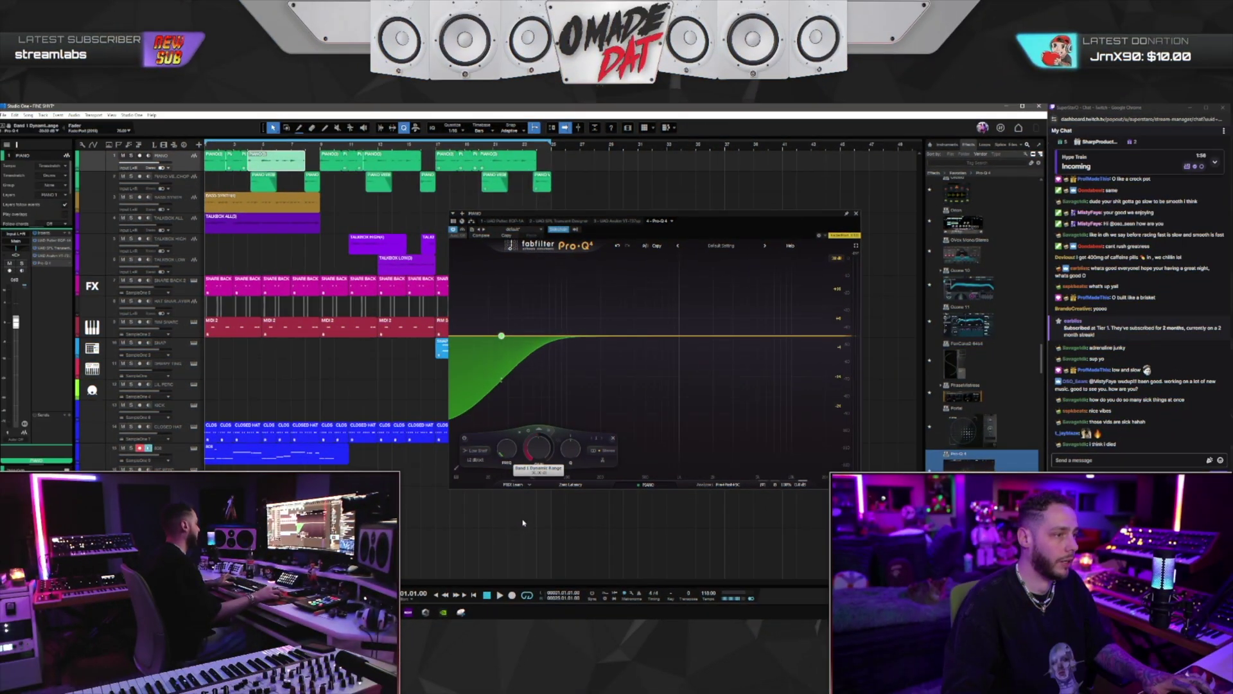
Adjust the dynamic response, slope and frequency of the low-shelf band in the piano's Pro-Q 4 equalizer
click(550, 432)
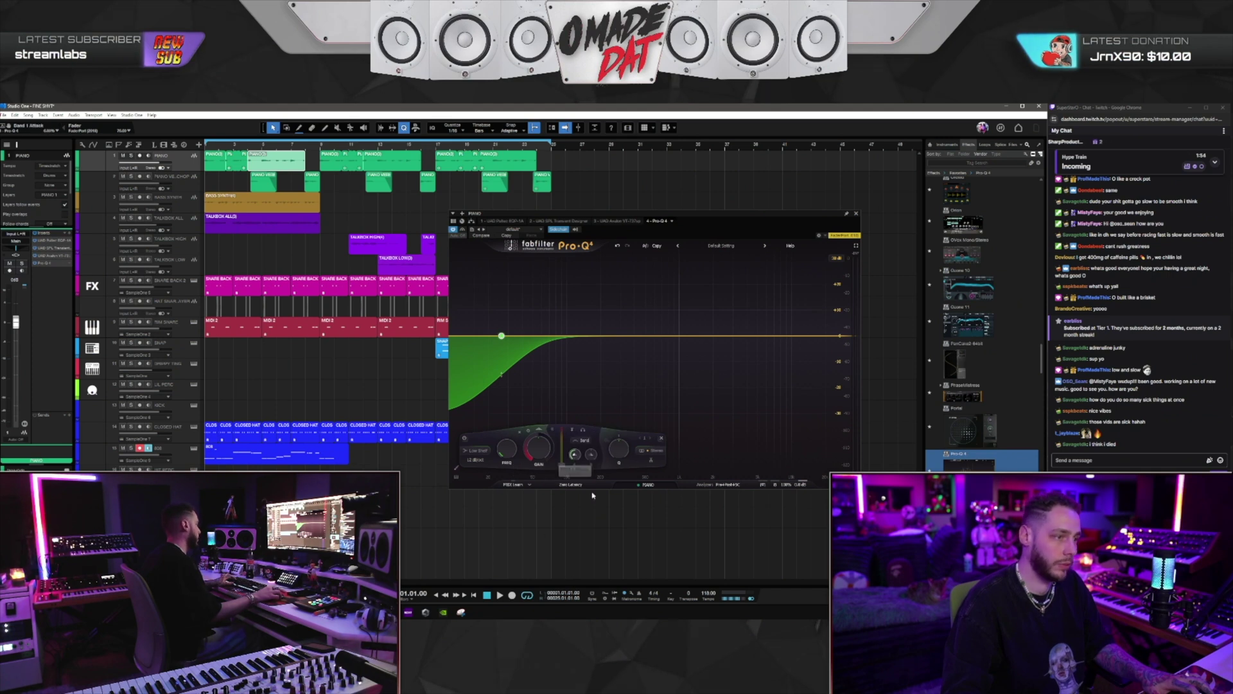
scroll(506, 445, up, 2)
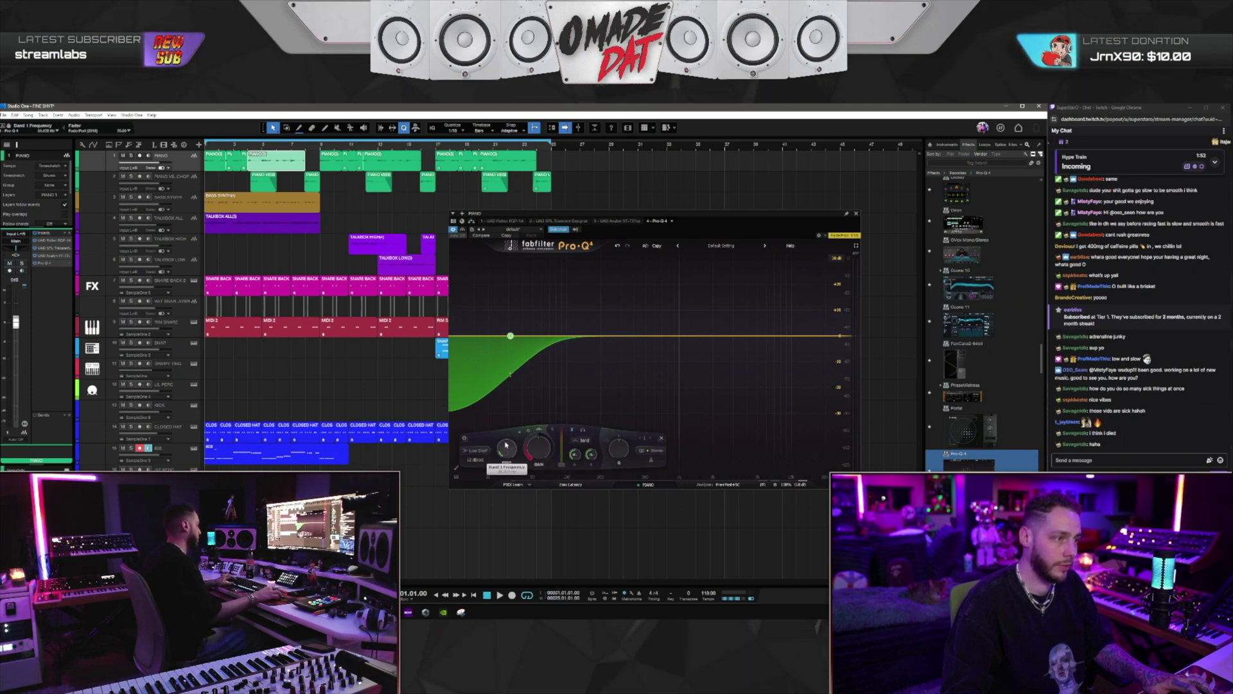
click(482, 398)
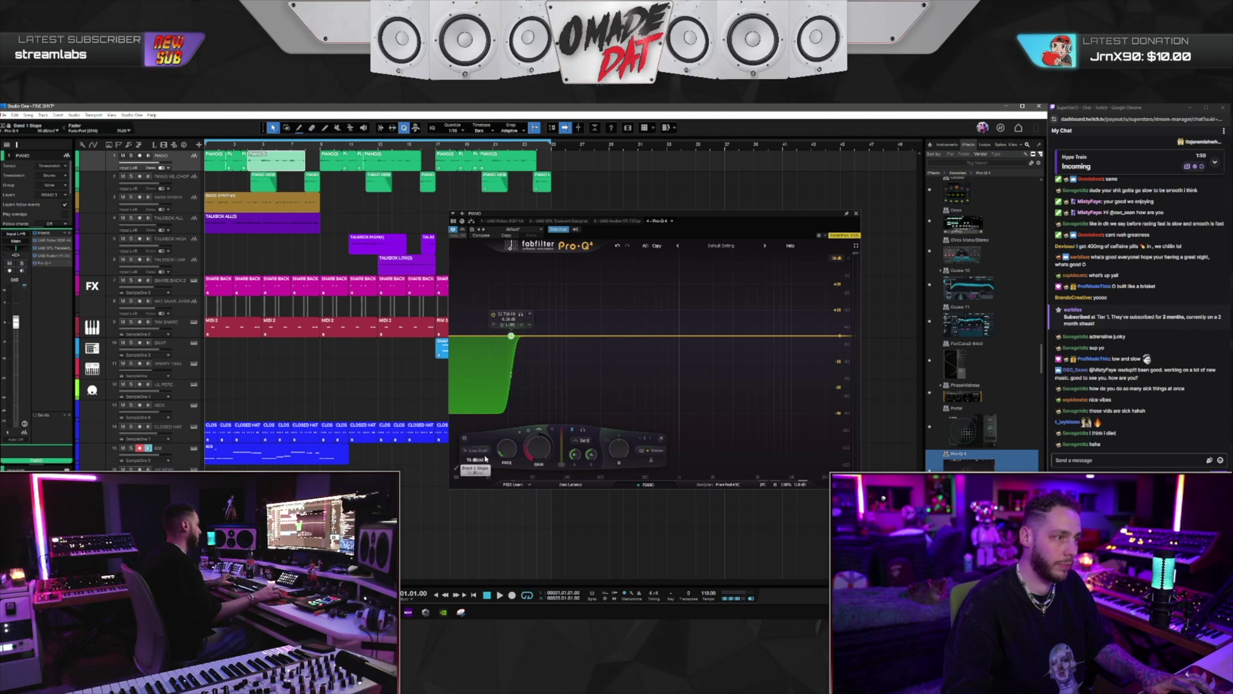
drag(509, 450, 507, 426)
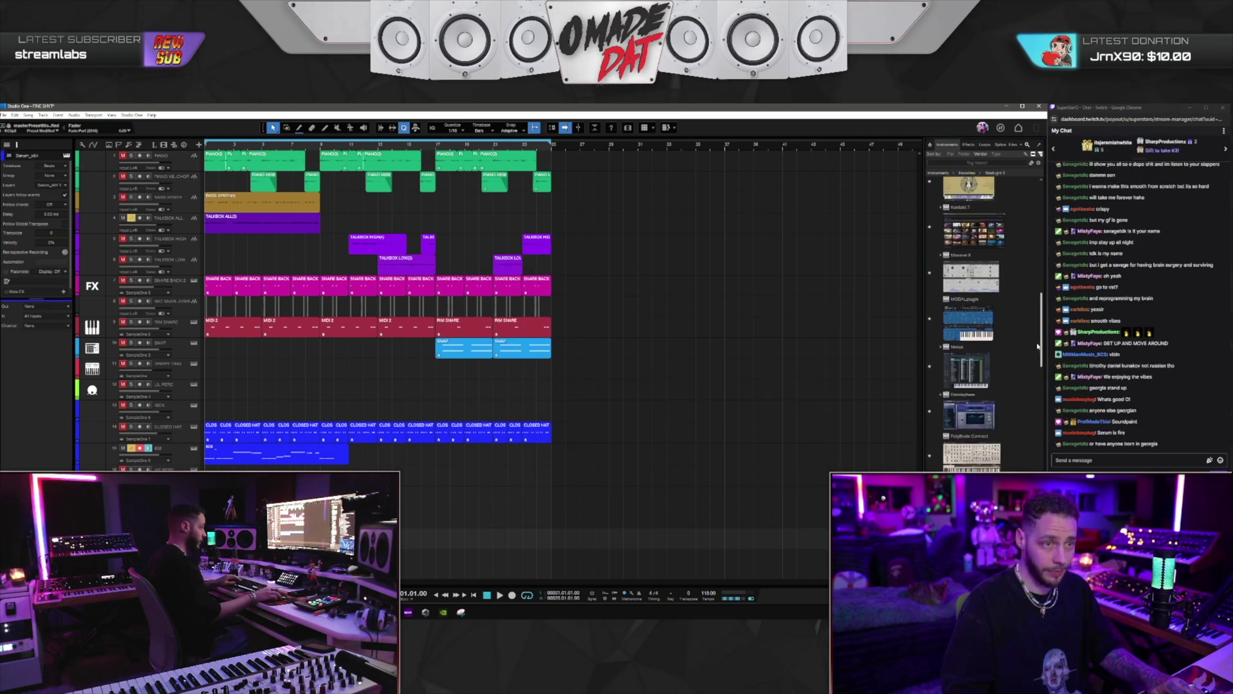
Add Omnisphere as a new instrument, load the TR-Deep SE-1 bass patch, and close its window
scroll(1033, 321, up, 5)
scroll(1033, 321, down, 5)
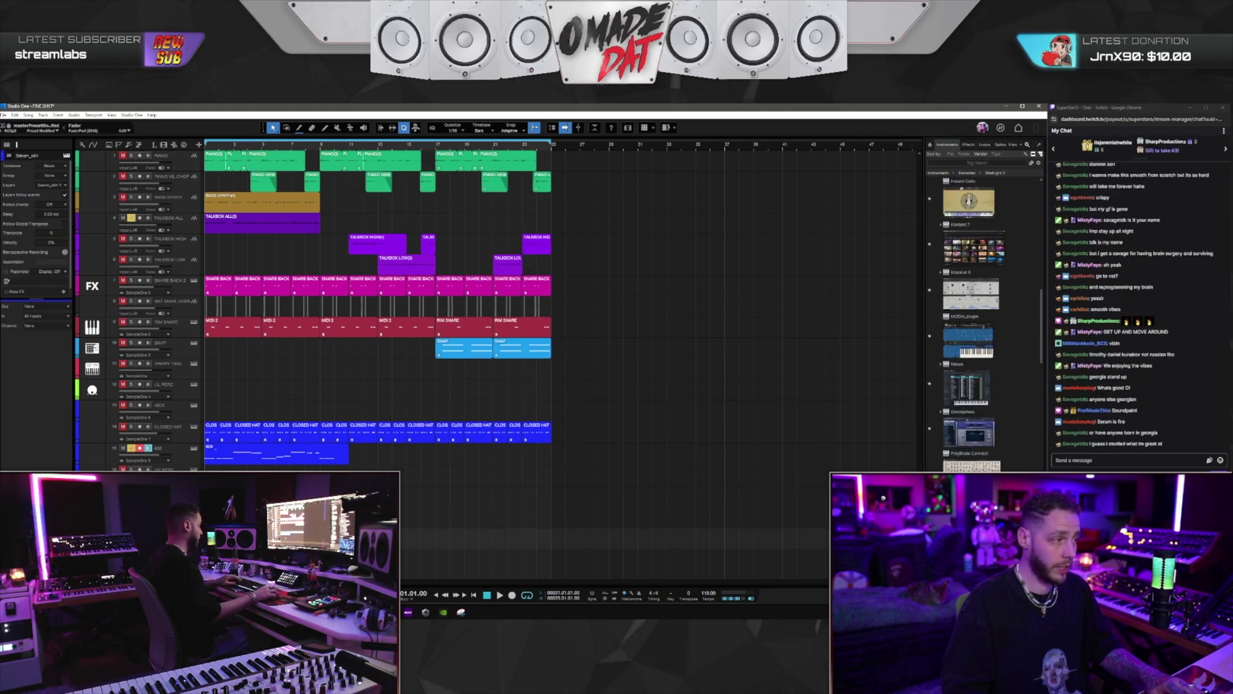
click(969, 429)
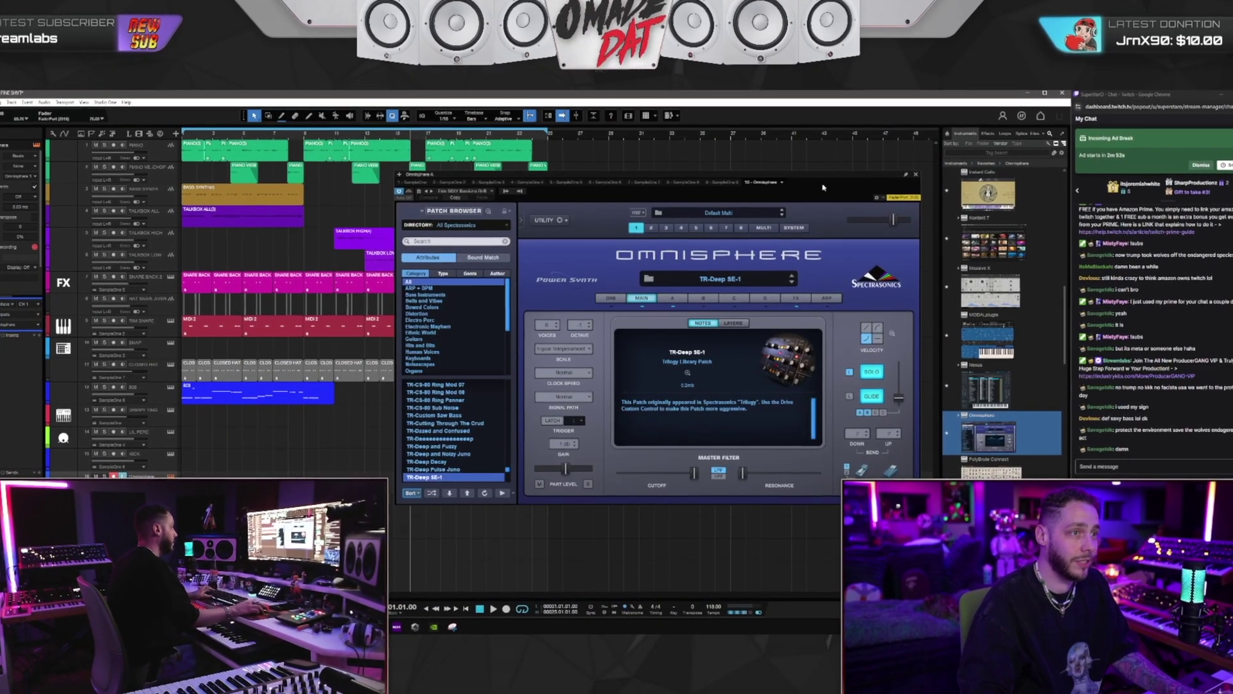
drag(815, 186, 714, 180)
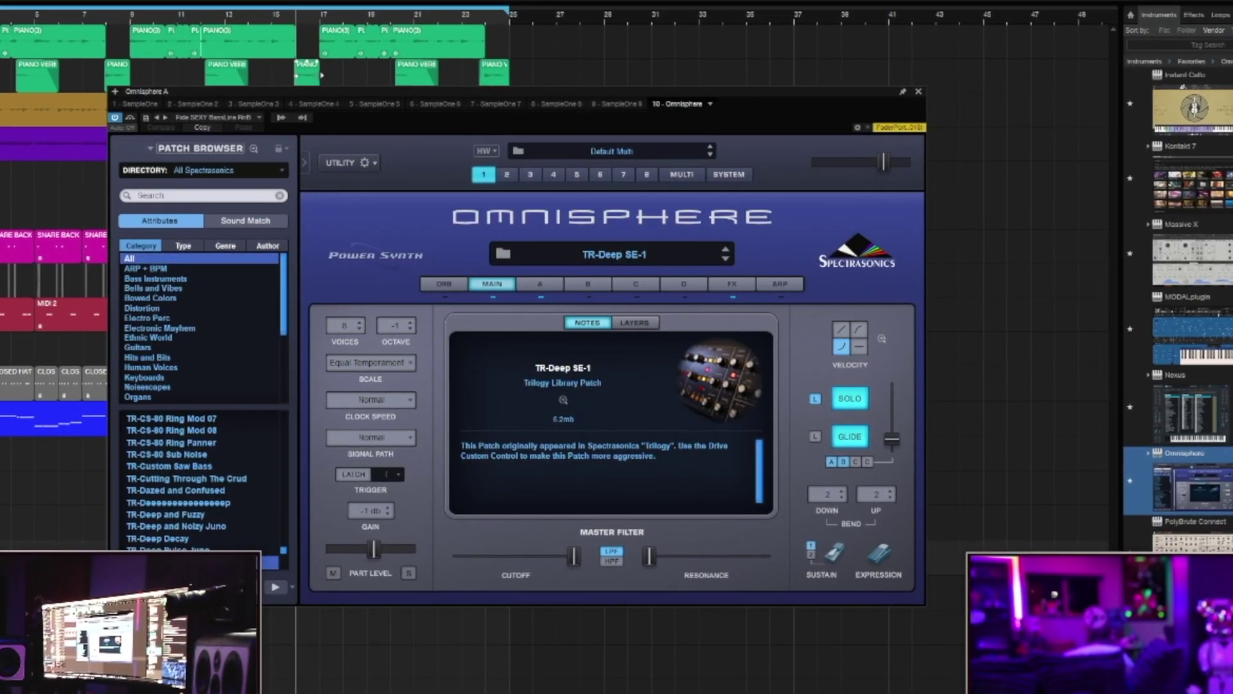
click(920, 90)
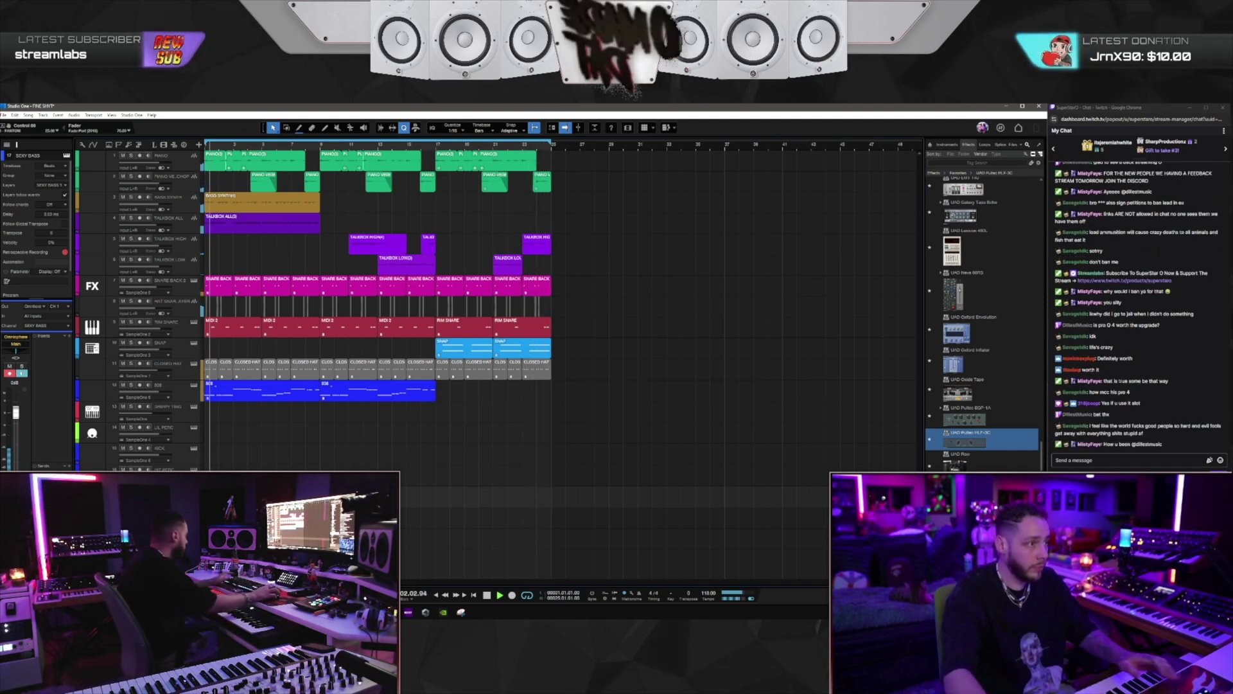
Capture the played SEXY BASS part with retrospective recording, trim the clip's start, and route the track's output to Bus 1
click(65, 253)
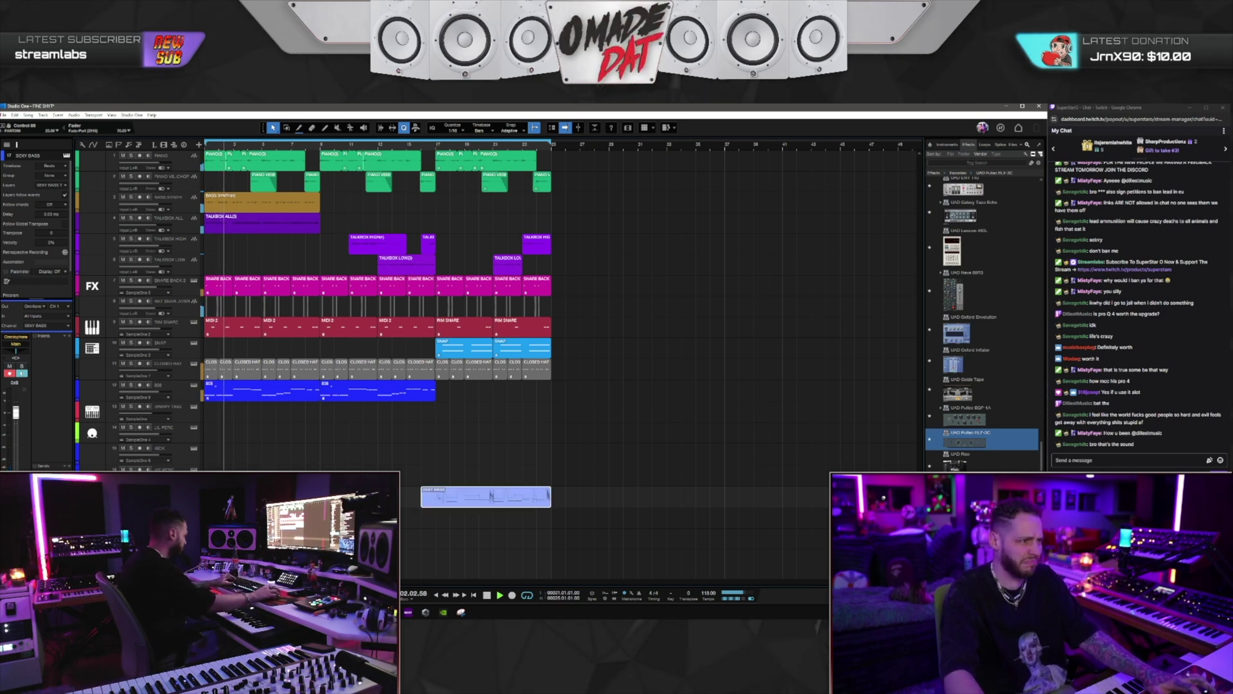
drag(422, 497, 428, 497)
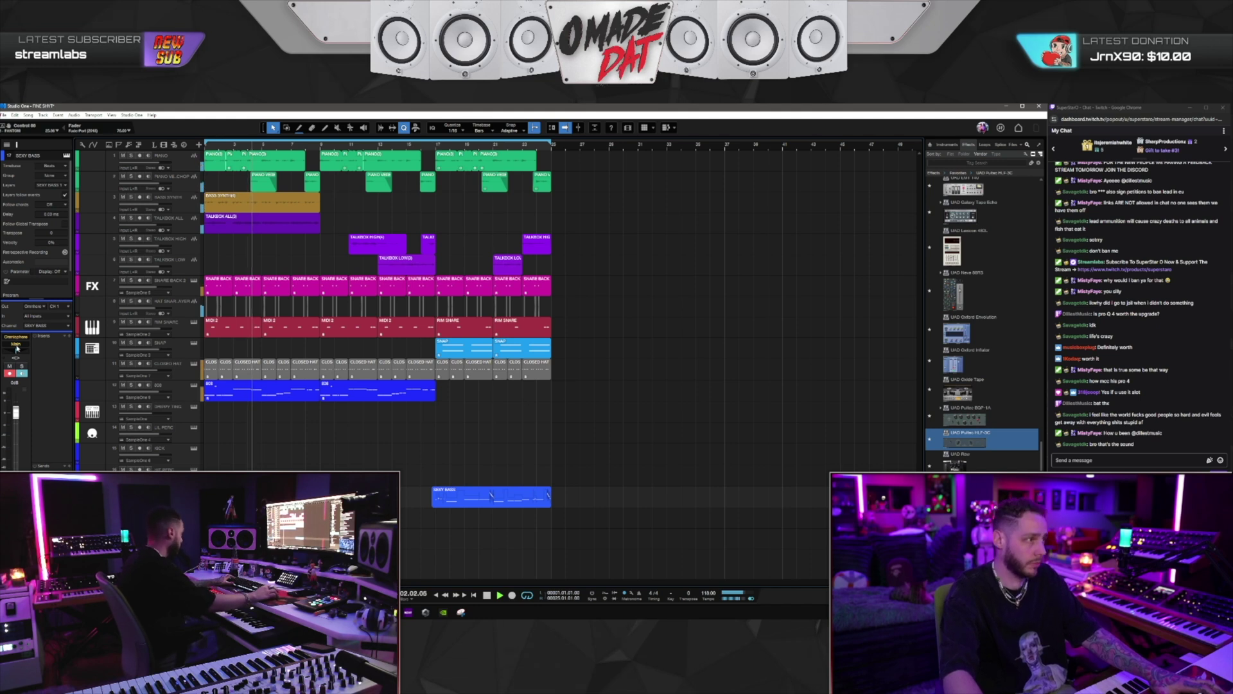
click(17, 347)
click(25, 410)
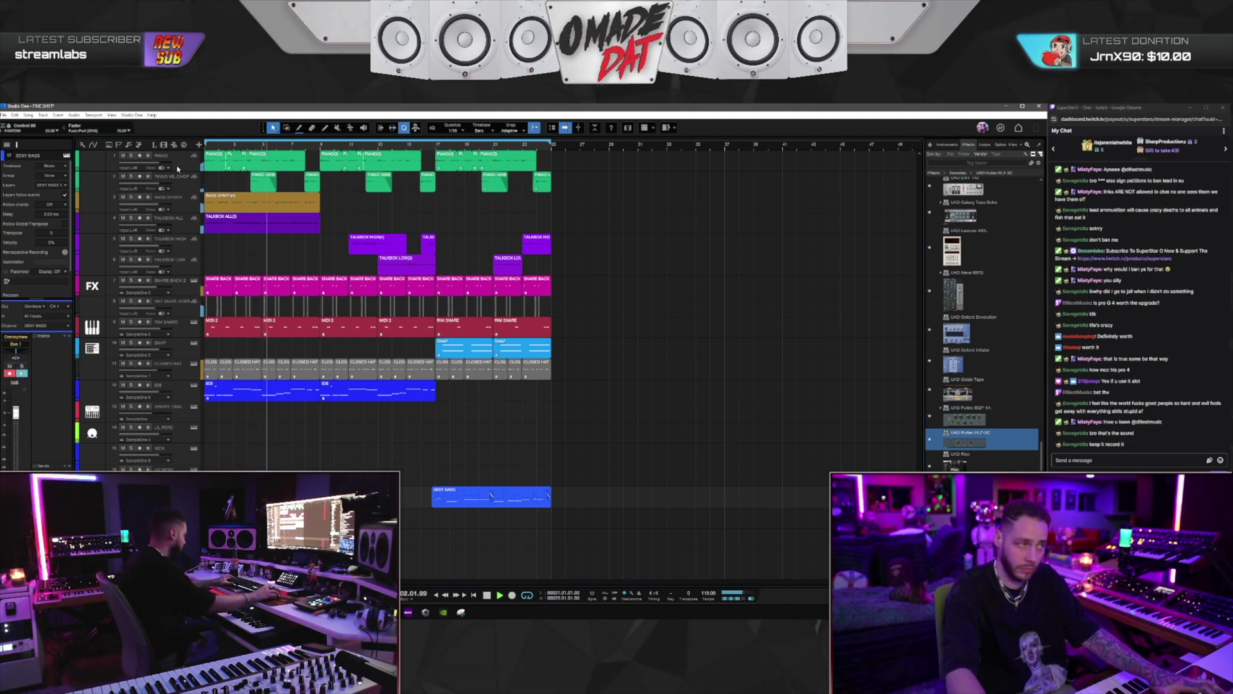
Stop playback and move the SEXY BASS clip past the end of the arrangement to about bar 28
click(14, 116)
click(25, 195)
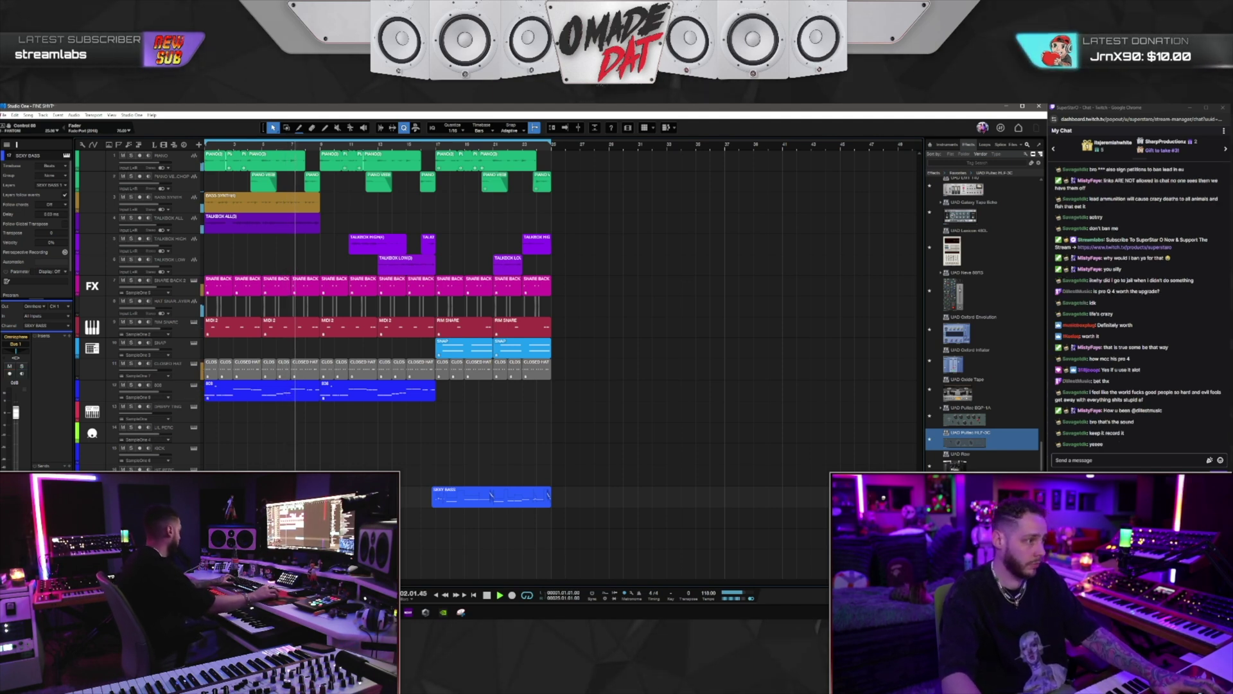
key(f)
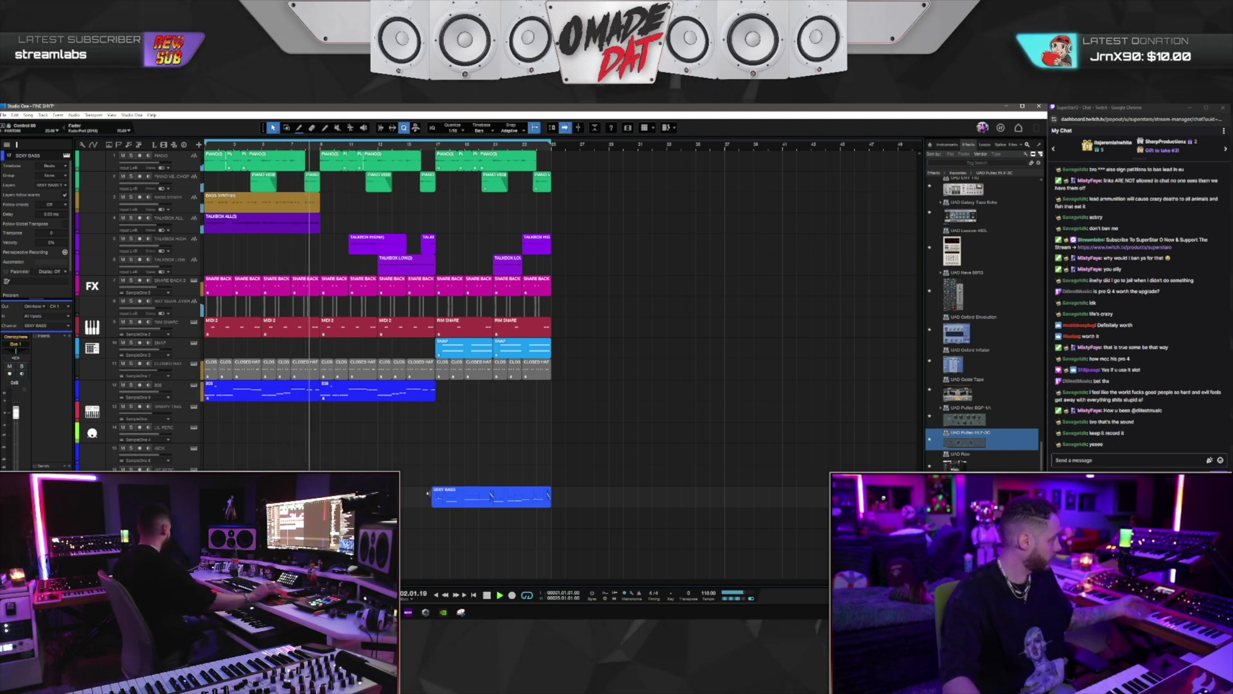
key(space)
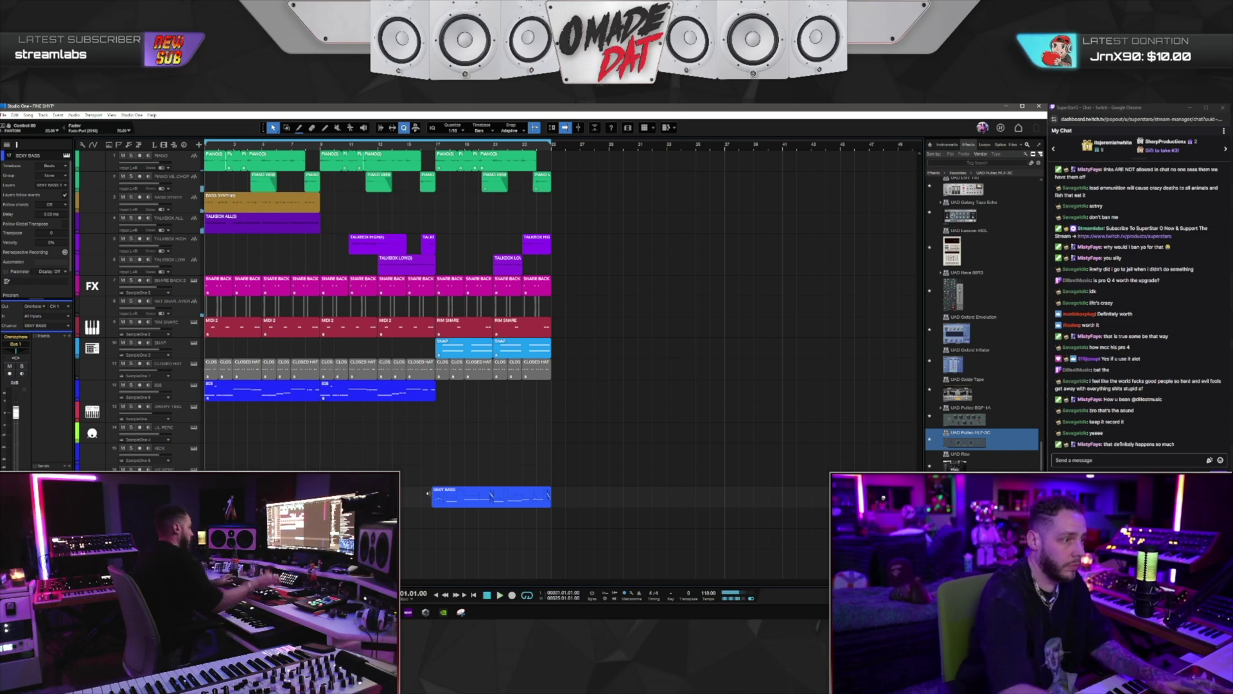
drag(432, 496, 606, 493)
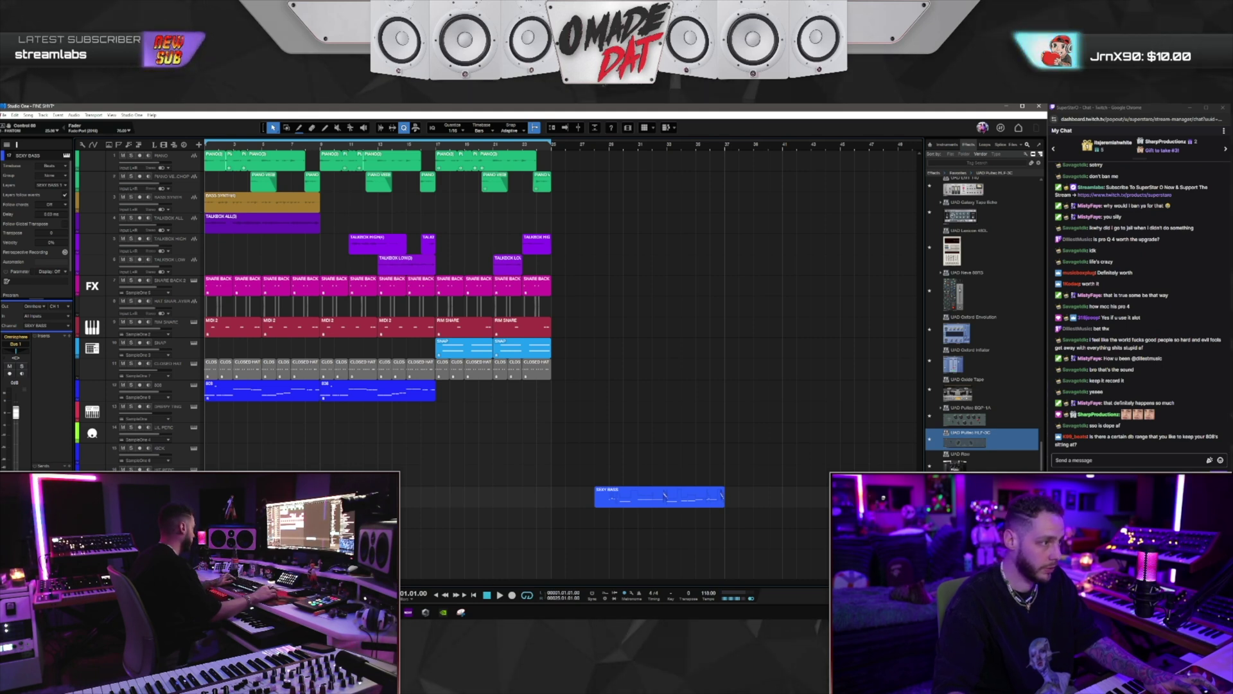
Open the 808 track's SampleOne instrument, examine its sample waveform, and close it
click(4, 115)
click(214, 407)
click(193, 415)
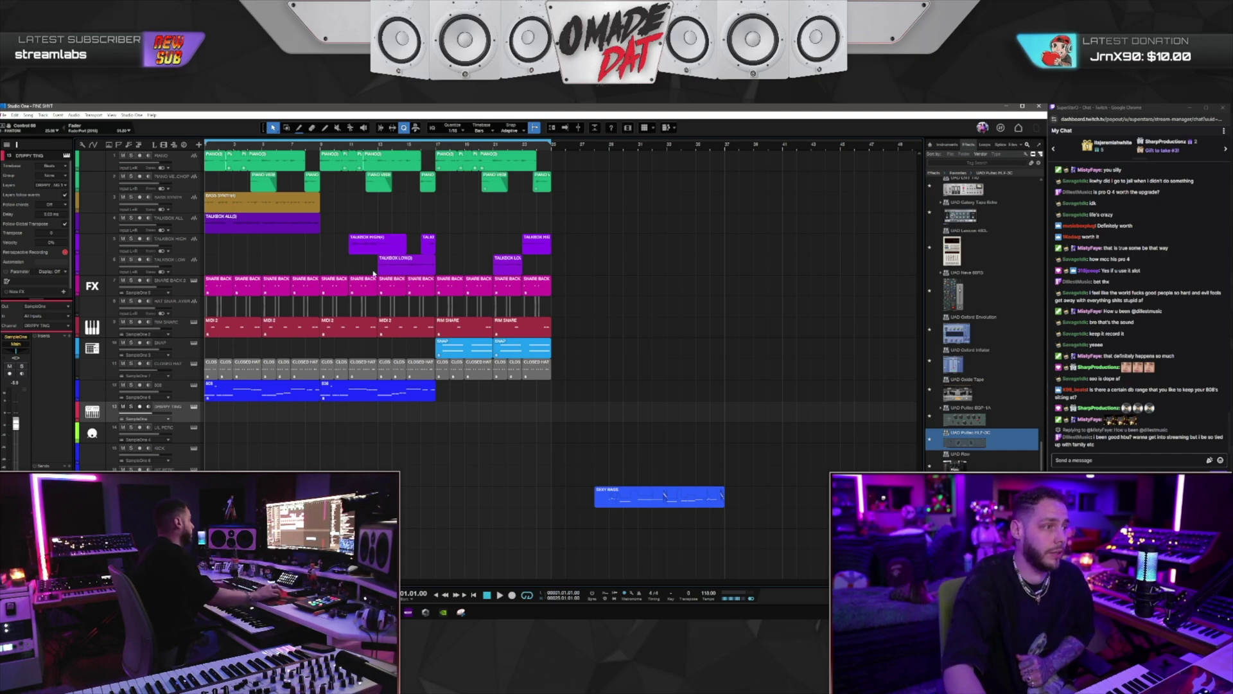
click(193, 386)
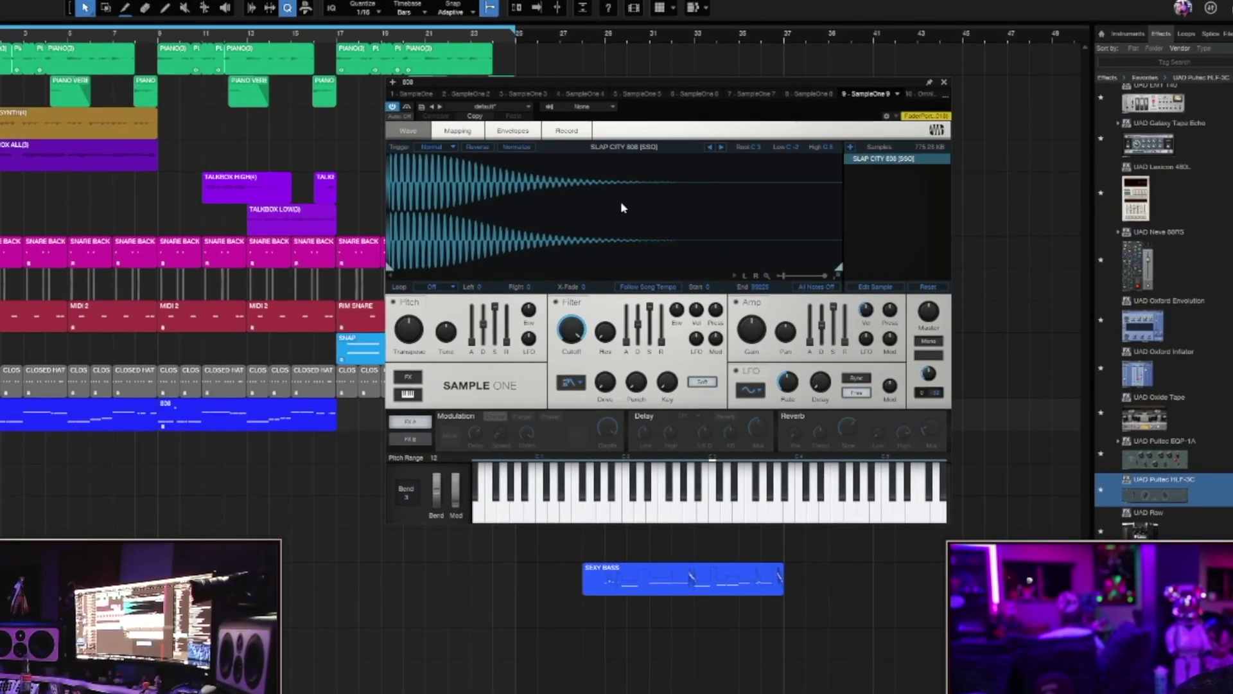
click(945, 81)
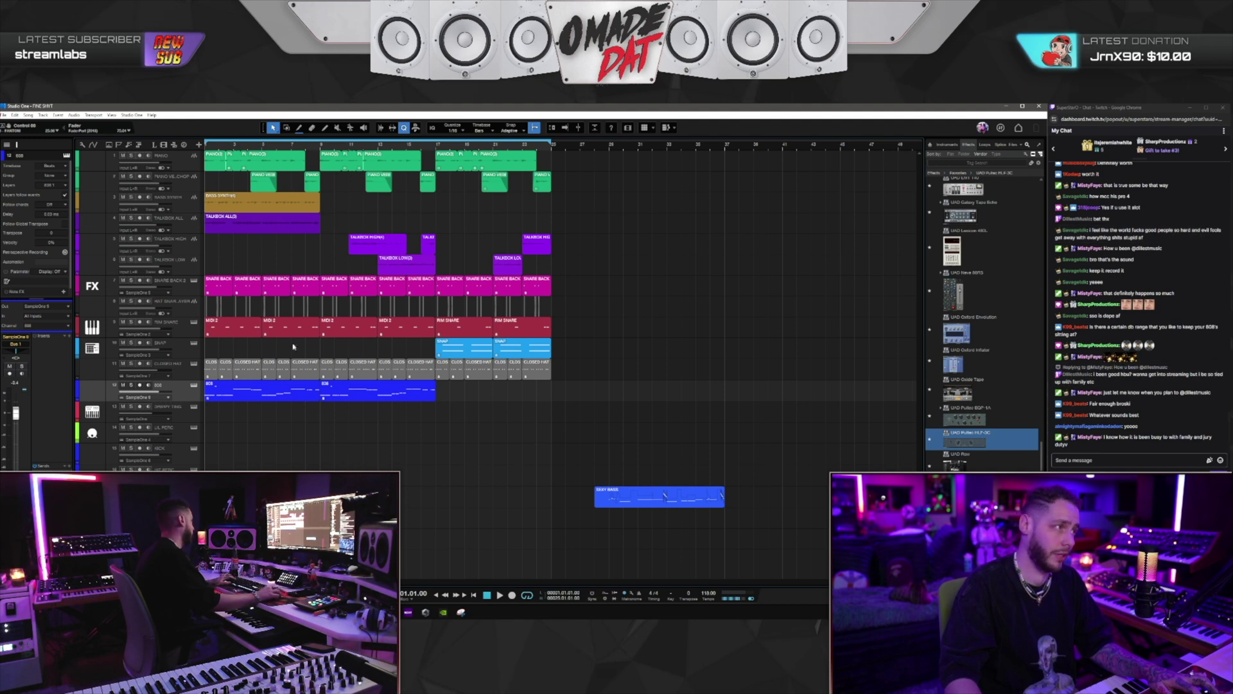
Open the bass synth's Pro-Q 4, examine the equalizer curves of all tracks in the instance list, and close it
click(193, 205)
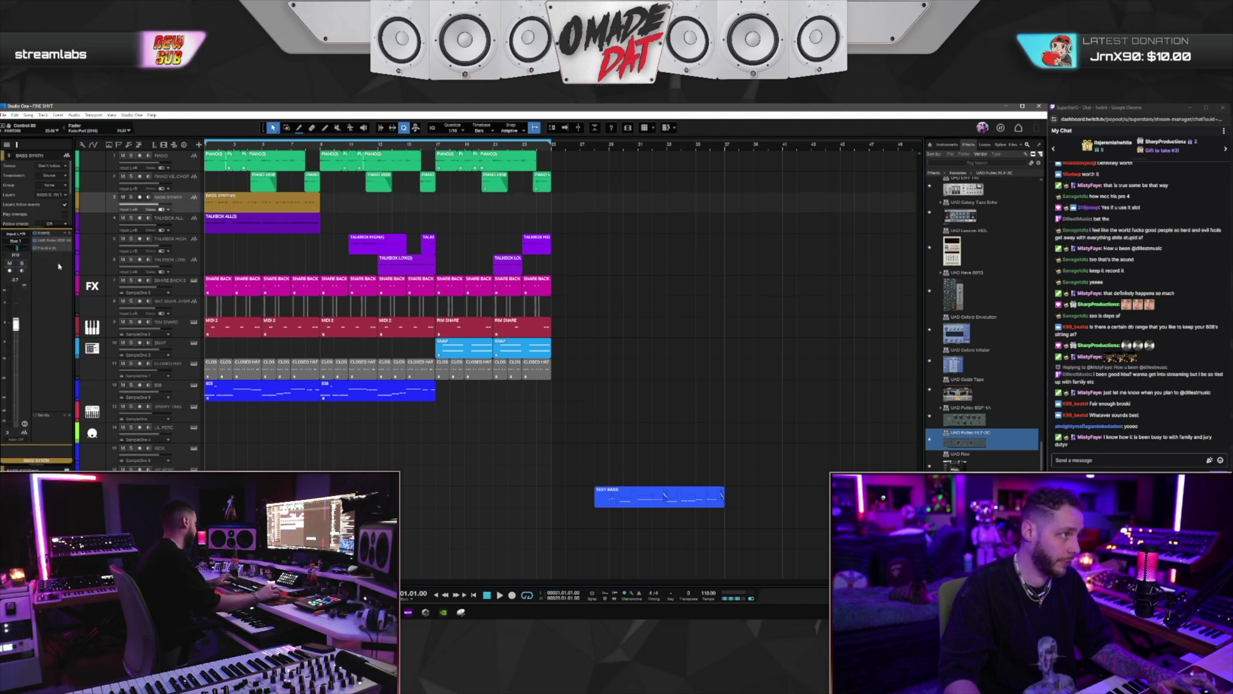
click(45, 247)
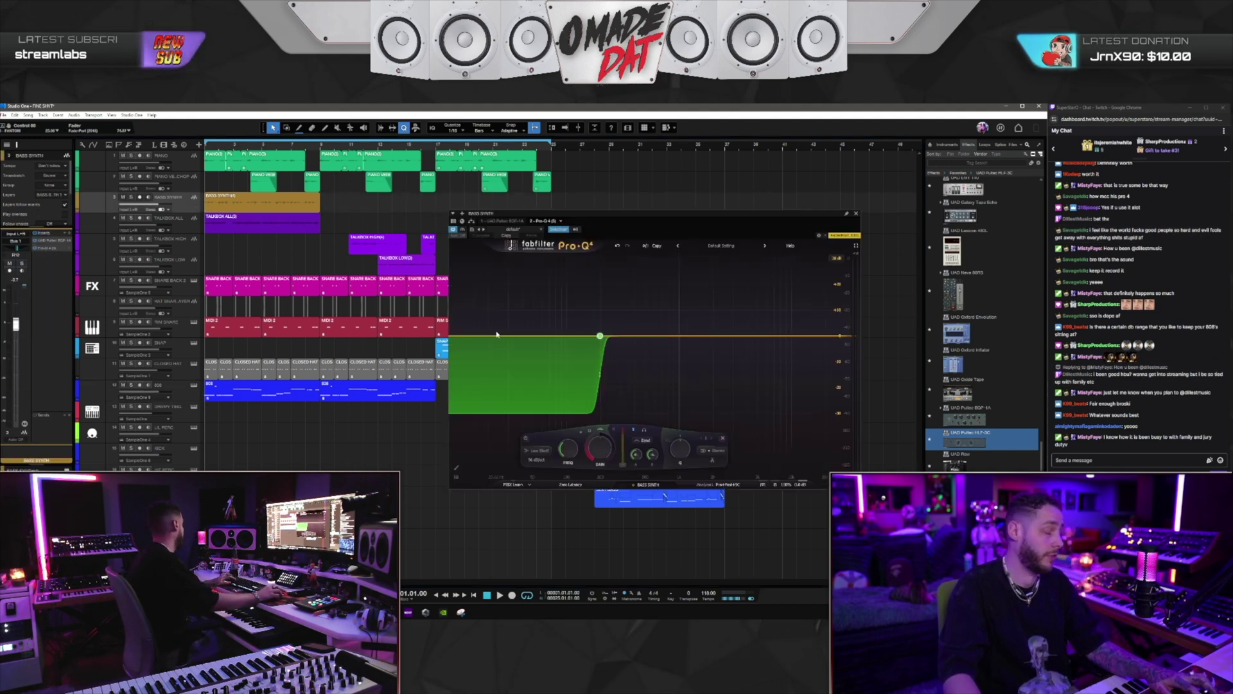
drag(606, 215, 552, 188)
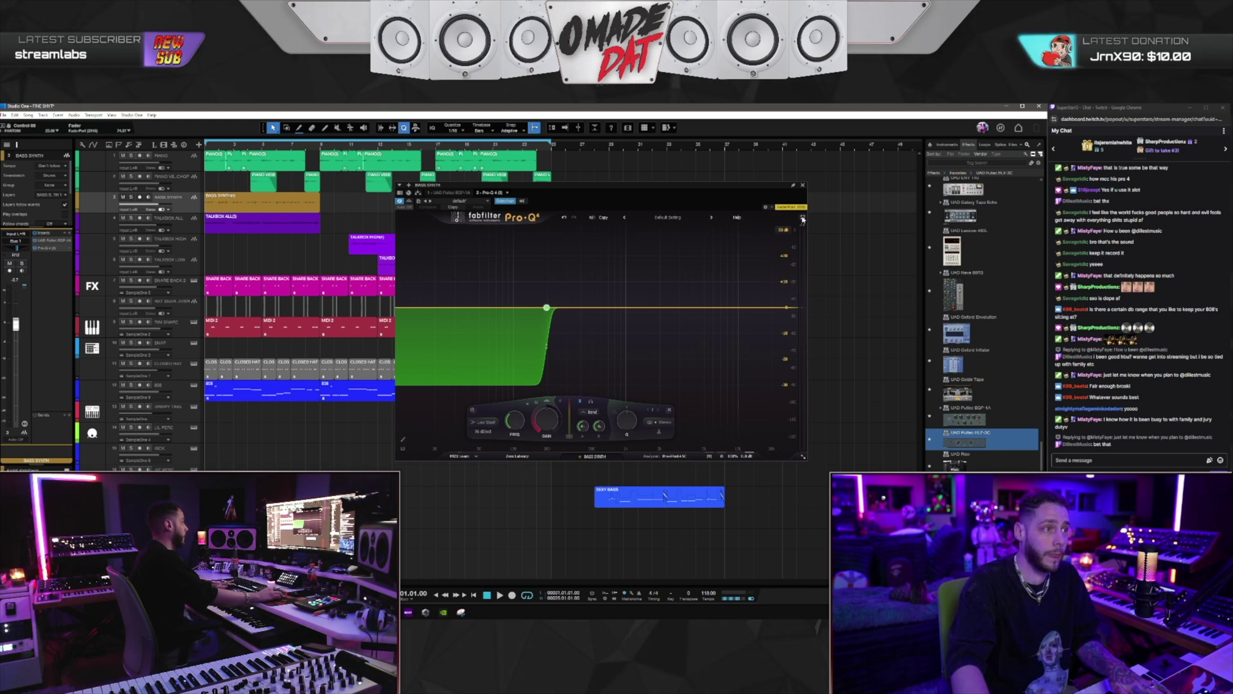
click(587, 460)
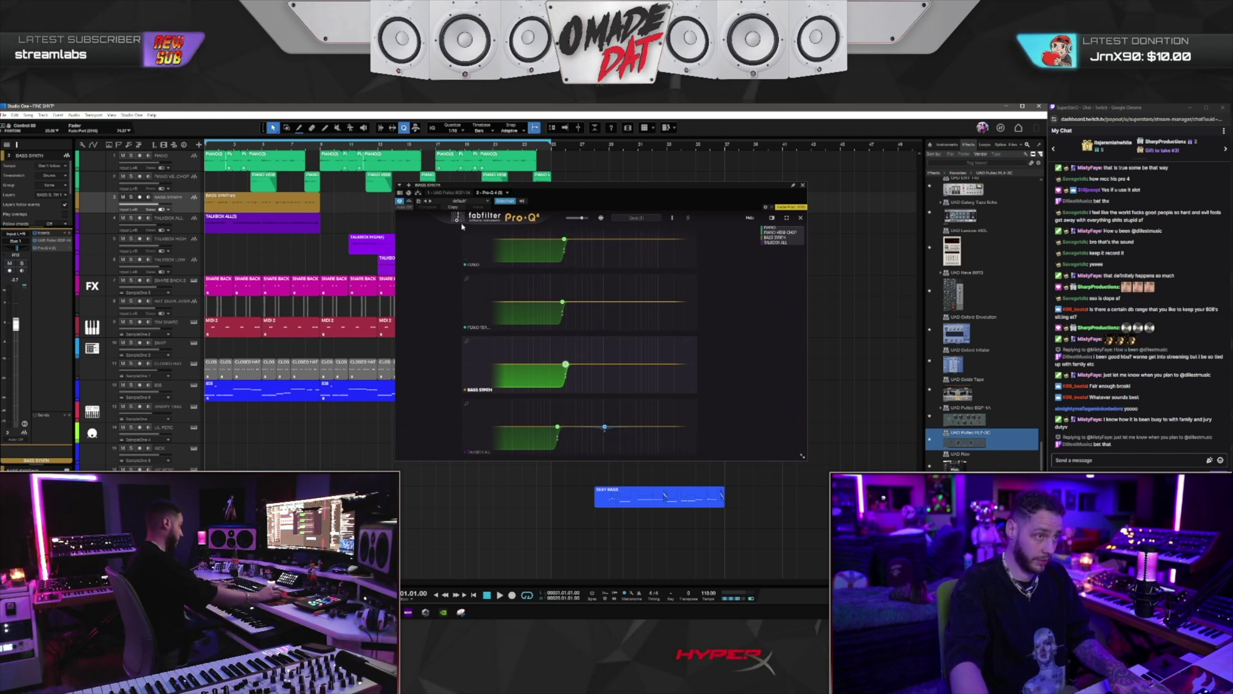
scroll(531, 284, up, 1)
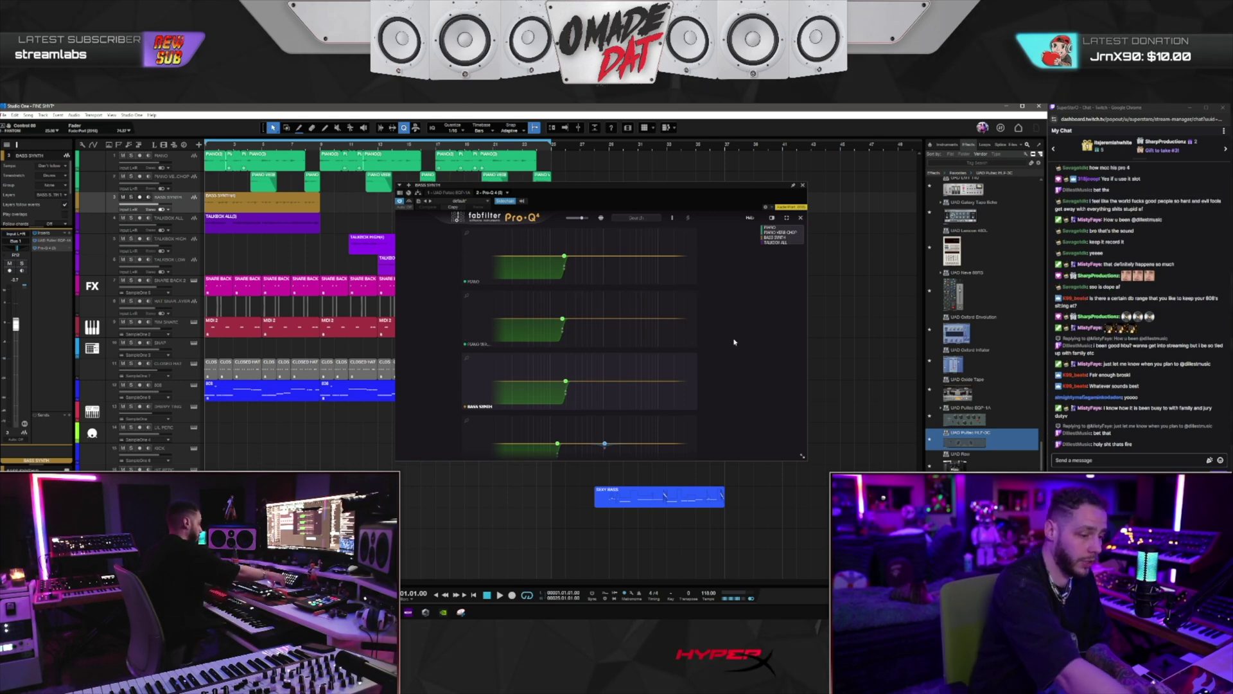
scroll(734, 343, down, 1)
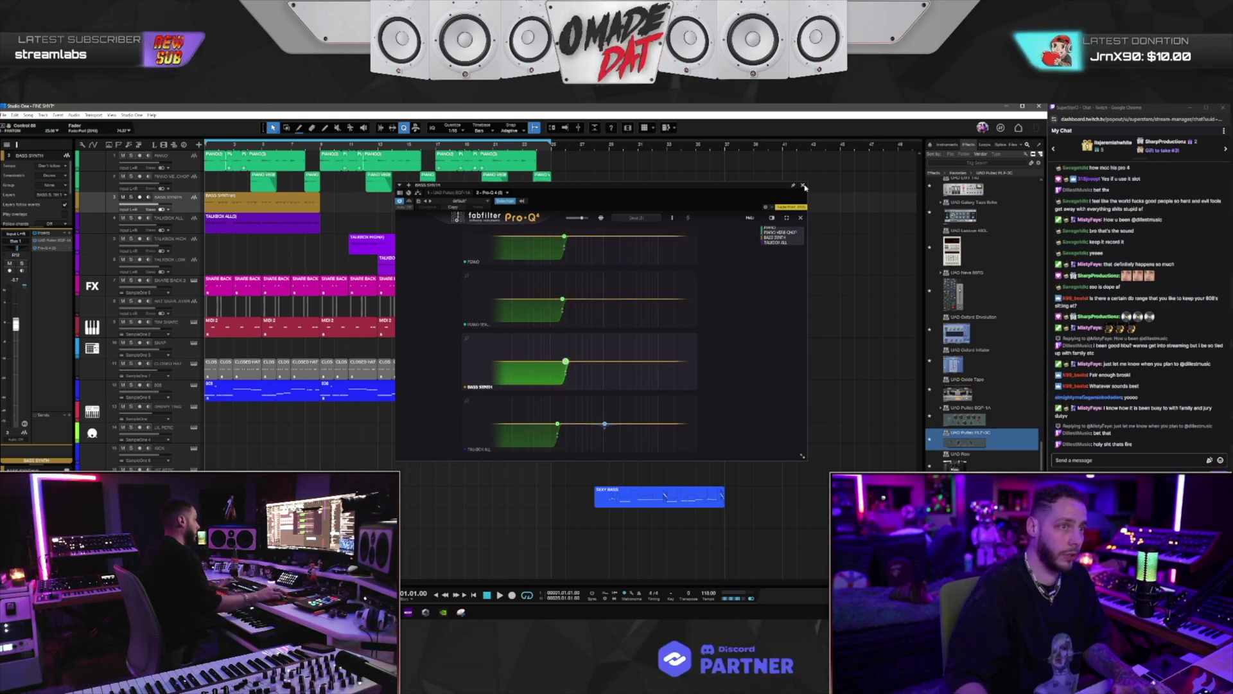
click(803, 186)
Insert a Pro-Q 4 equalizer on the 808 track
click(187, 399)
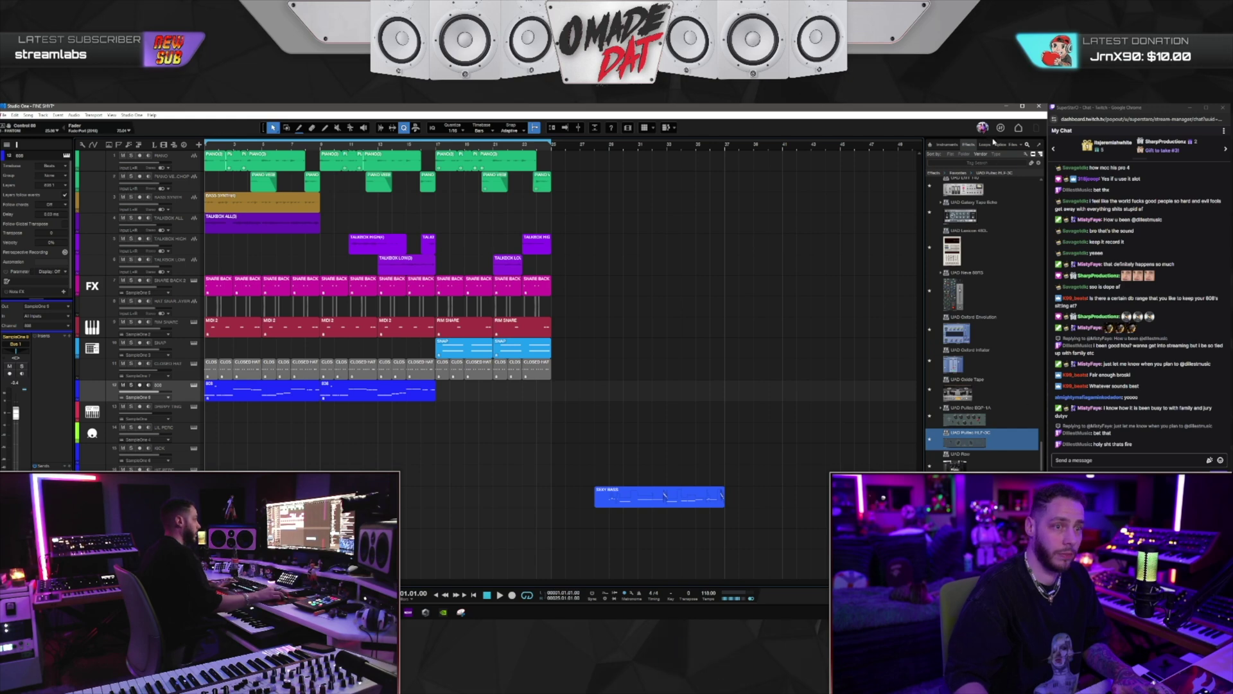
click(947, 145)
click(968, 145)
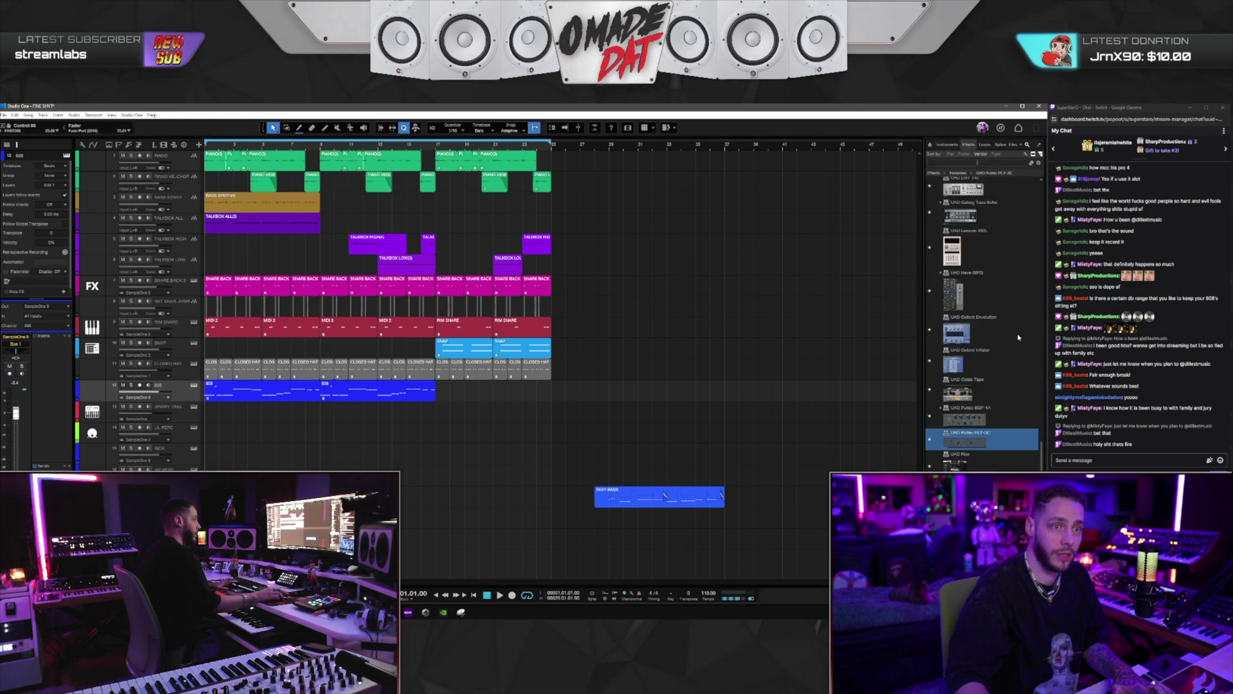
drag(1042, 449, 1041, 365)
drag(969, 337, 42, 361)
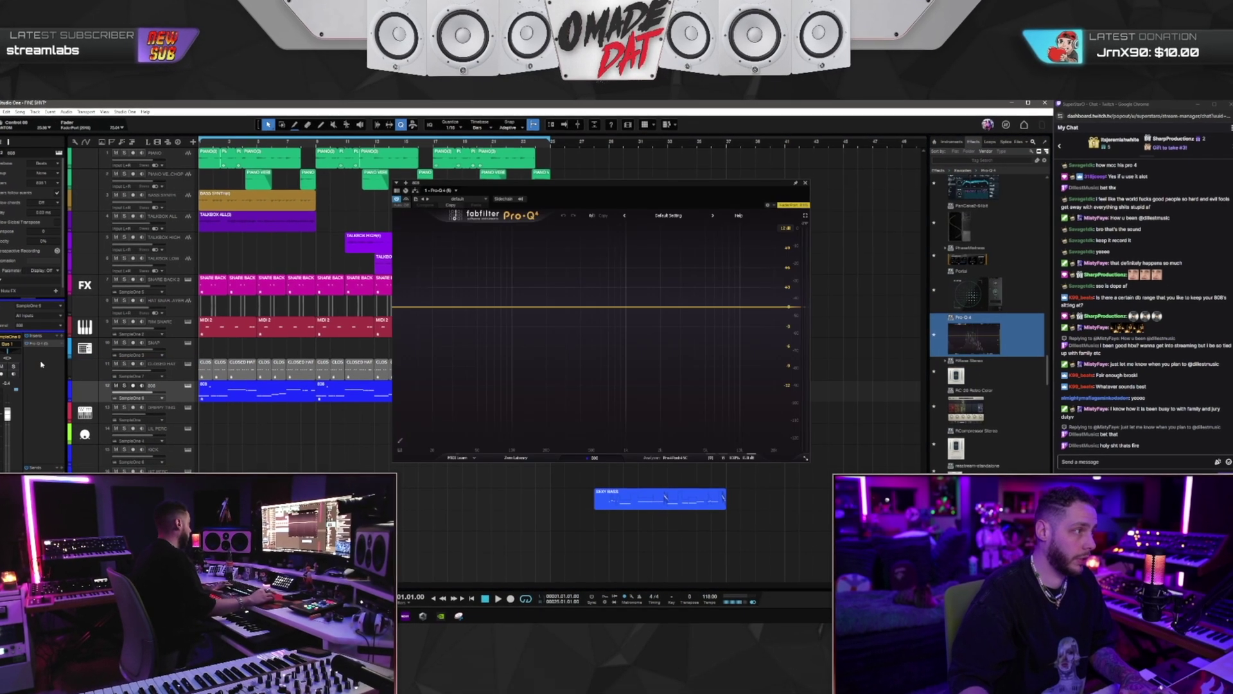
Compare the 808's spectrum with the other tracks in Pro-Q 4's instance list during playback, then close the equalizer
click(596, 459)
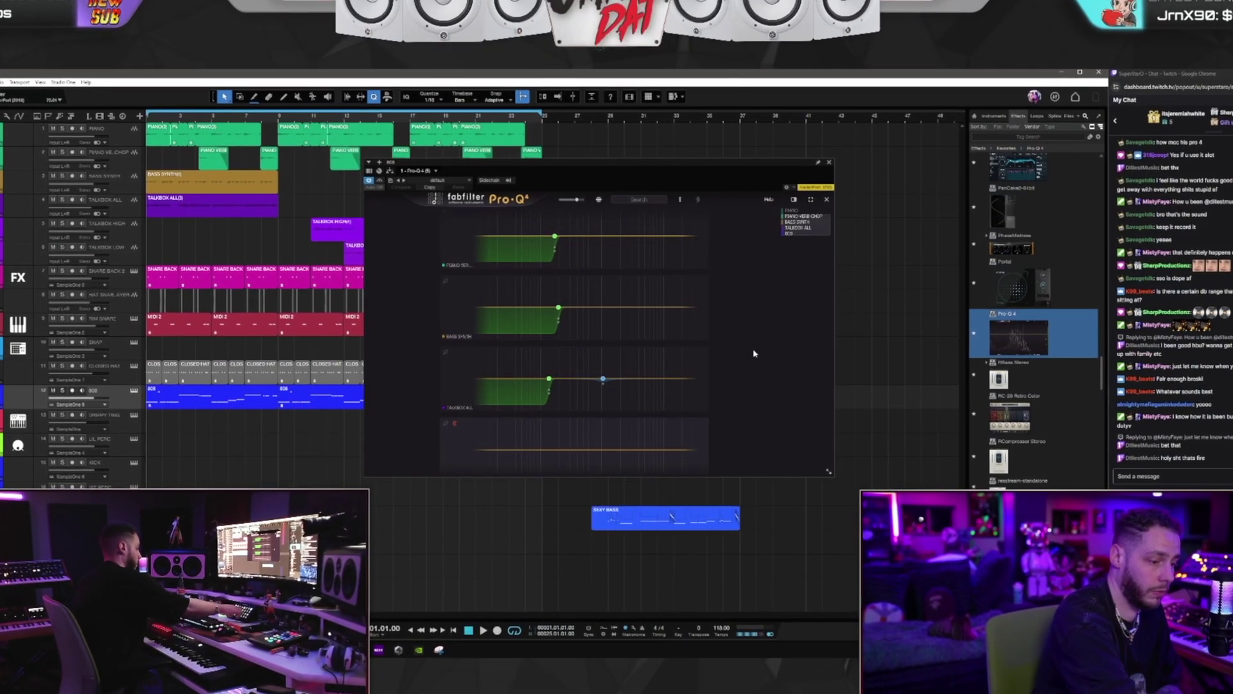
key(space)
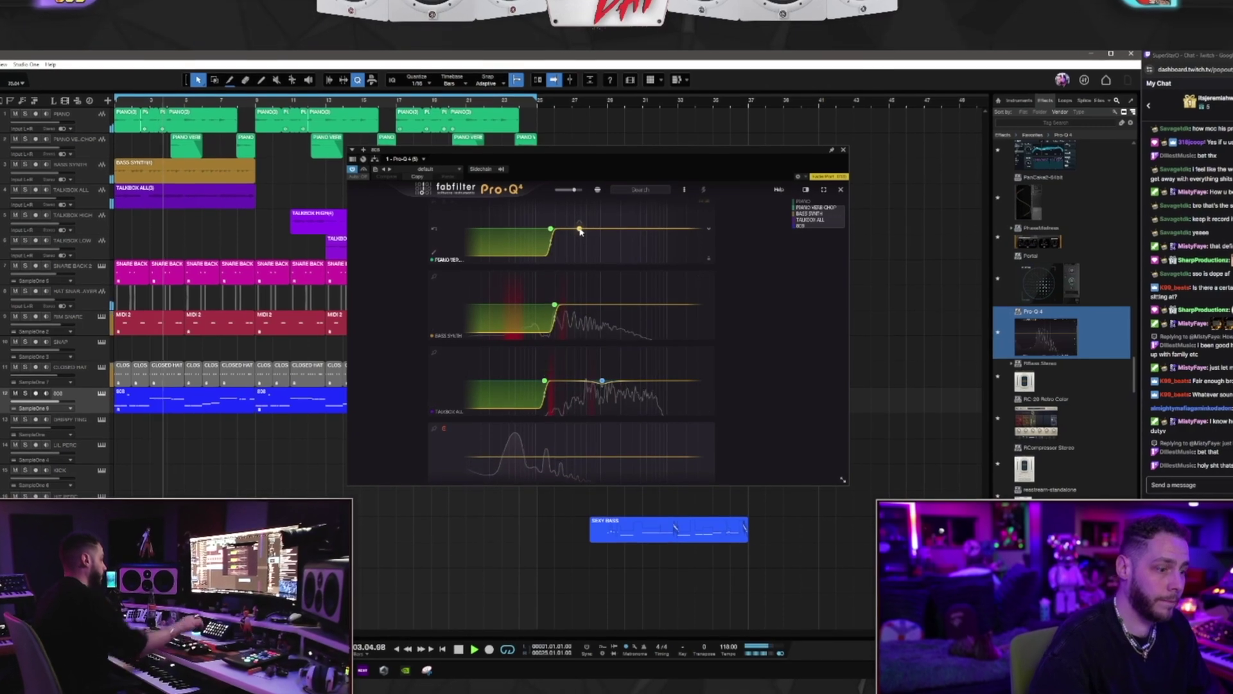
key(space)
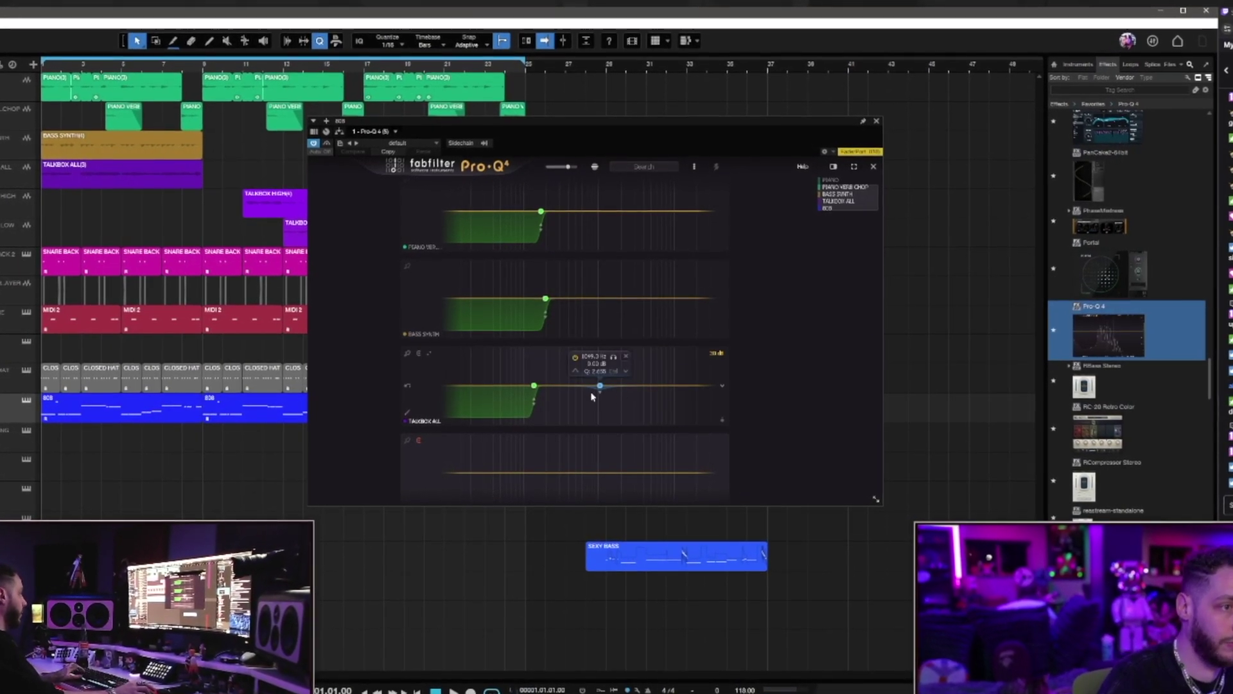
click(505, 387)
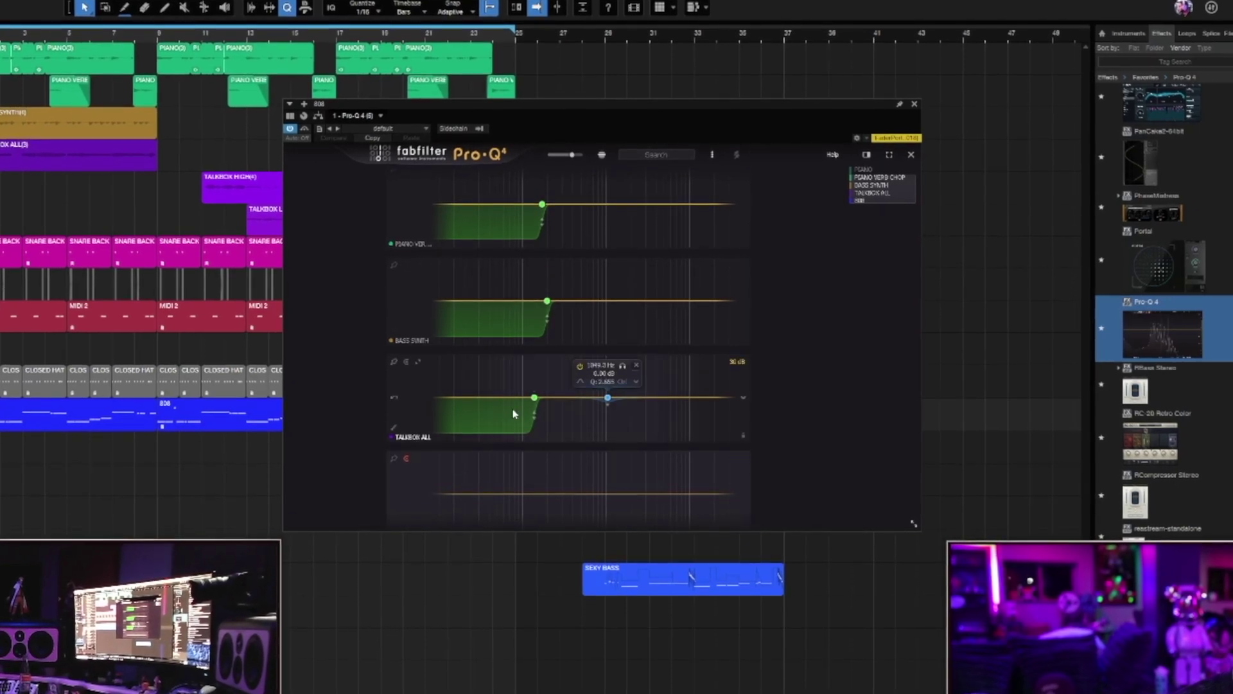
click(916, 152)
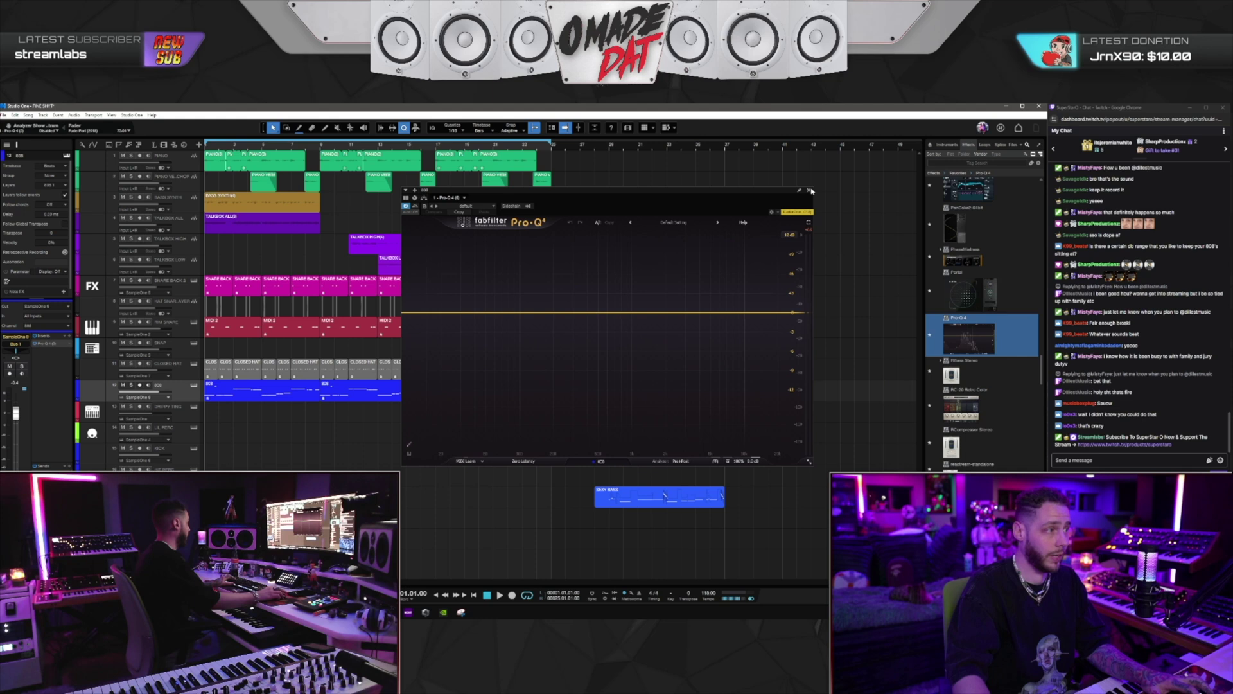
click(919, 100)
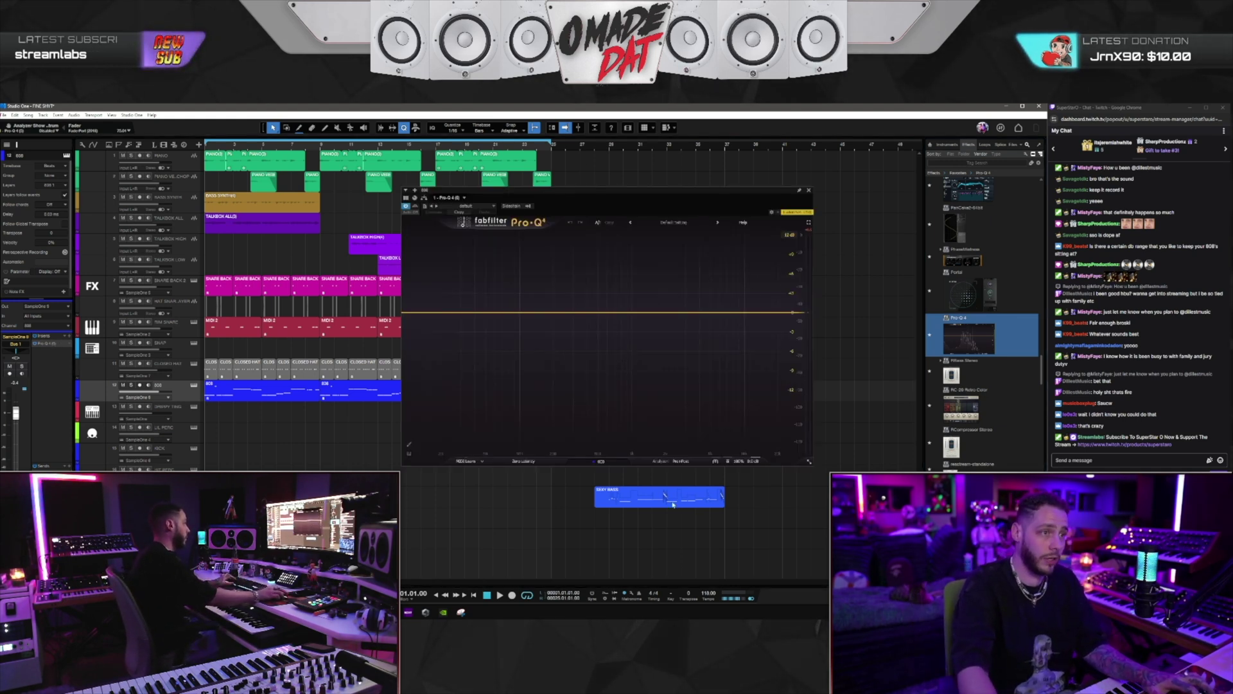
click(810, 191)
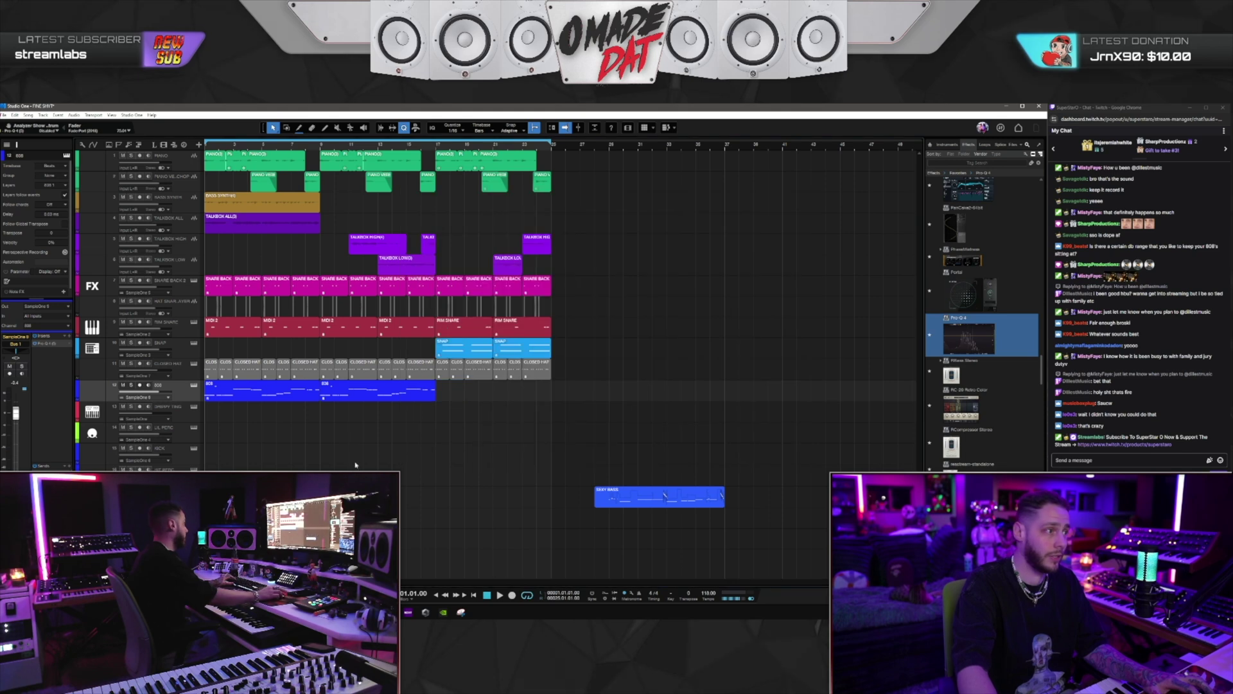
Play the arrangement from the start to listen to the 808 with the other tracks
key(space)
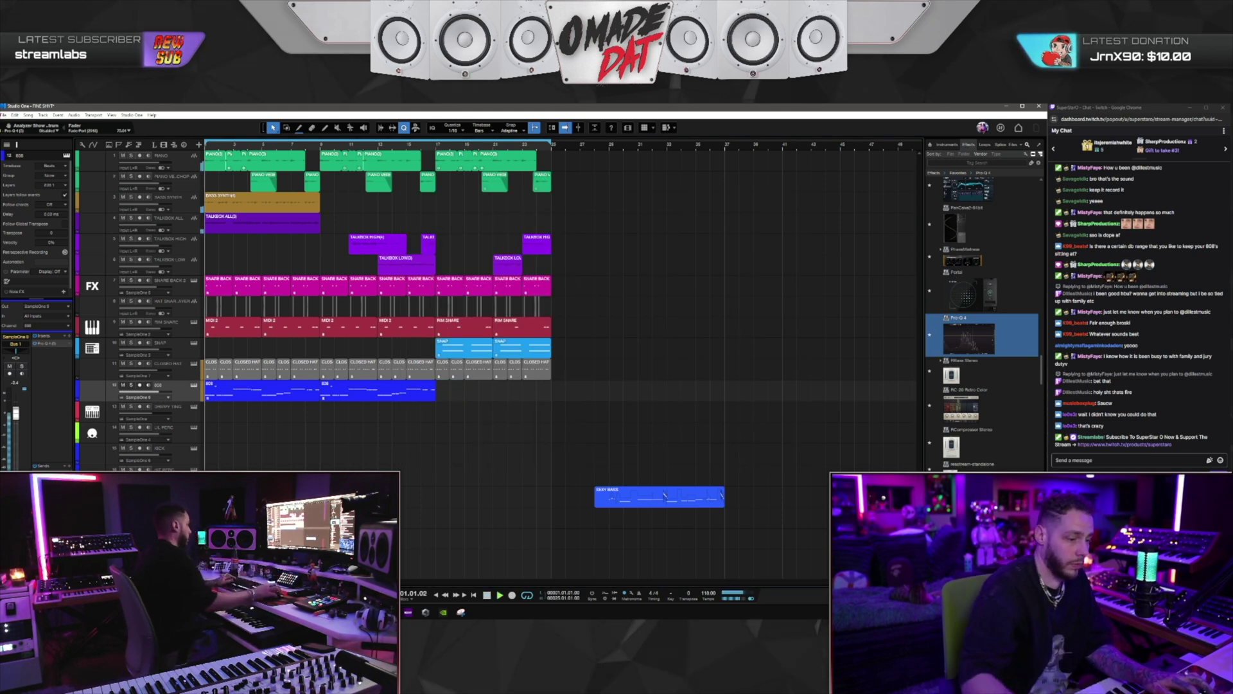
key(alt+f)
key(s)
key(space)
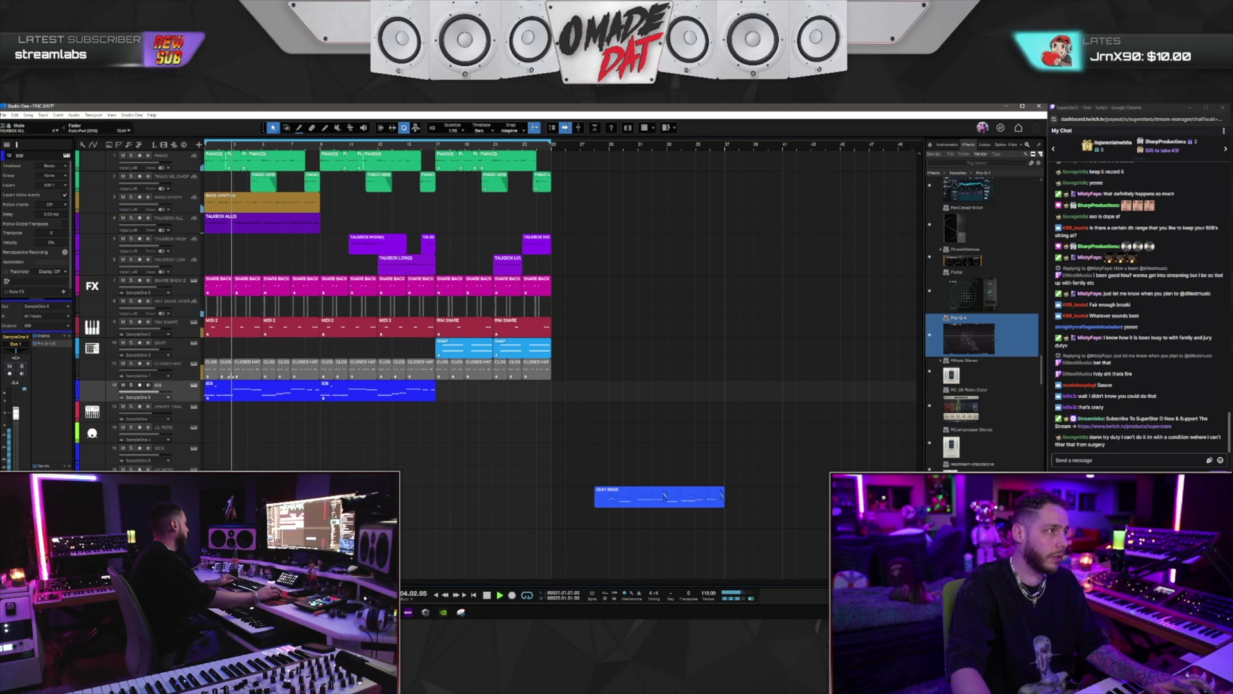
Open the 808's Pro-Q 4, and in the talkbox equalizer deepen band 2's dynamic cut and raise the low shelf's frequency
click(47, 345)
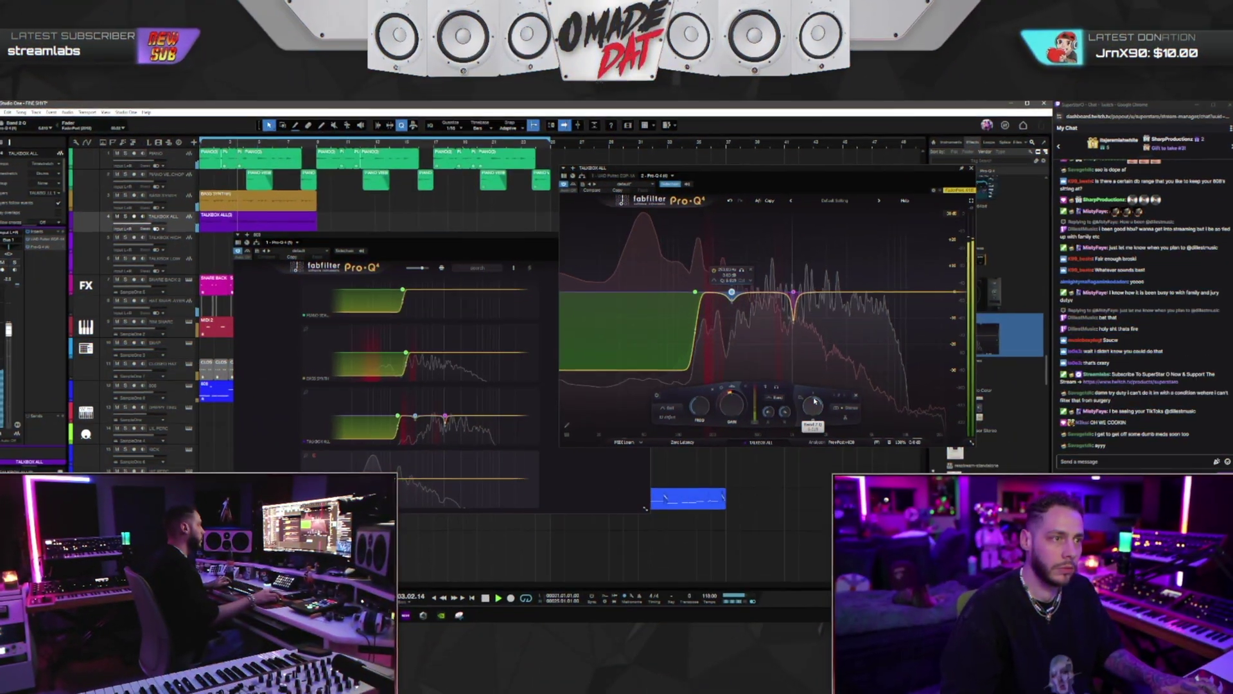
drag(740, 398, 739, 405)
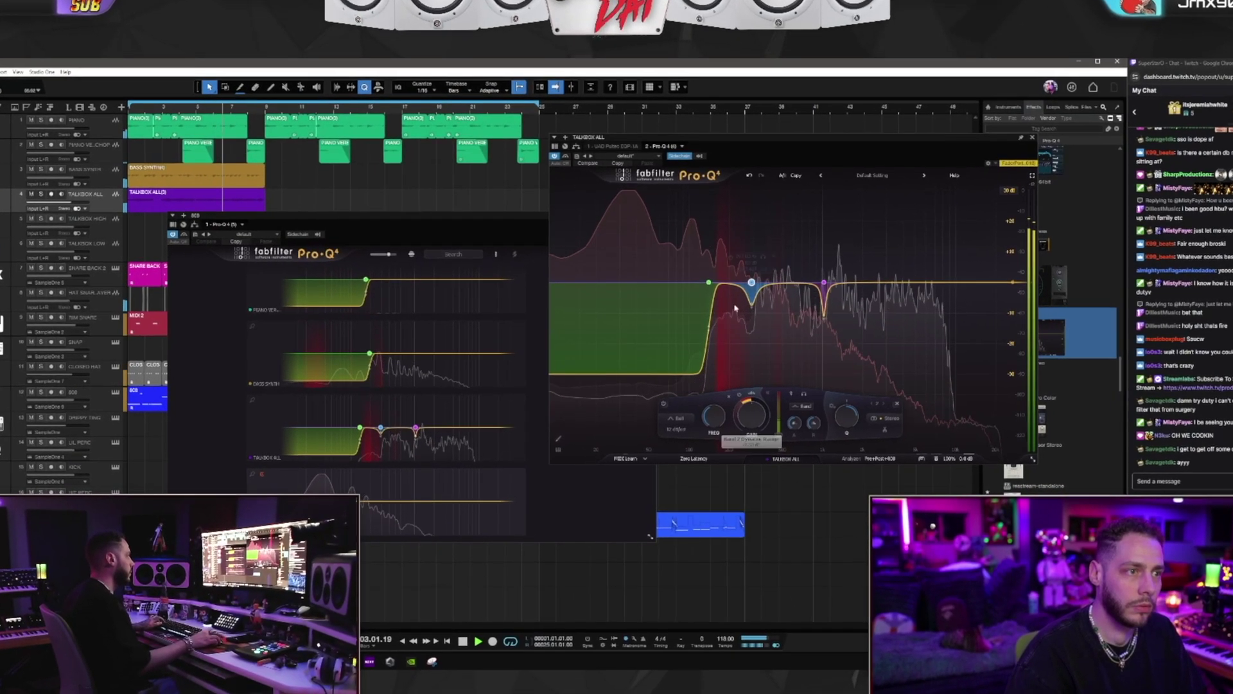
click(707, 283)
drag(712, 283, 741, 281)
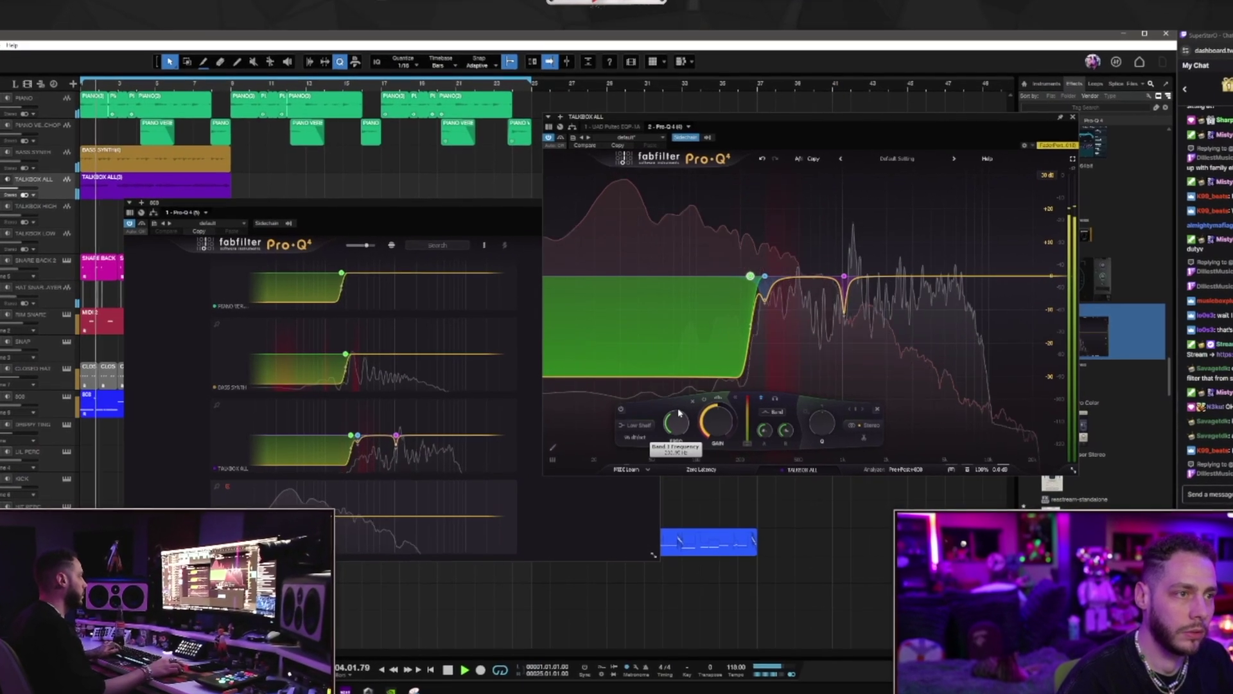
Shift band 2 of the talkbox equalizer slightly higher in frequency and adjust its dynamic range for a deeper cut
click(768, 275)
scroll(732, 432, up, 5)
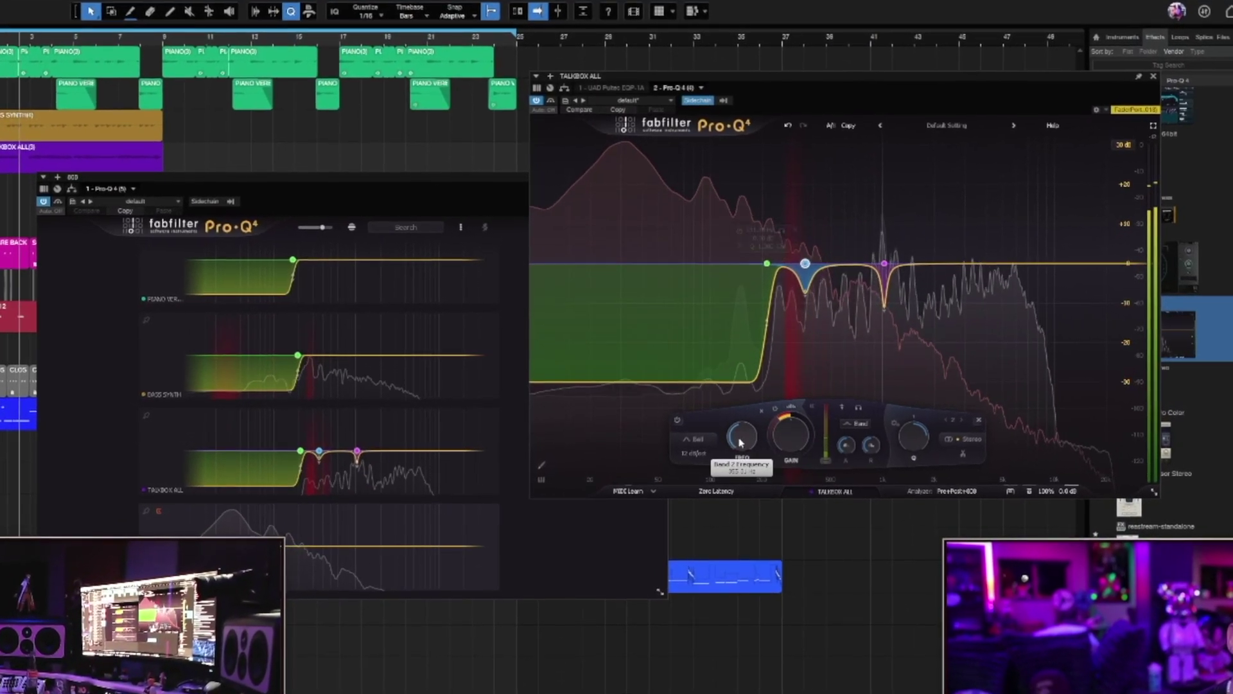
scroll(740, 442, down, 2)
scroll(797, 440, down, 2)
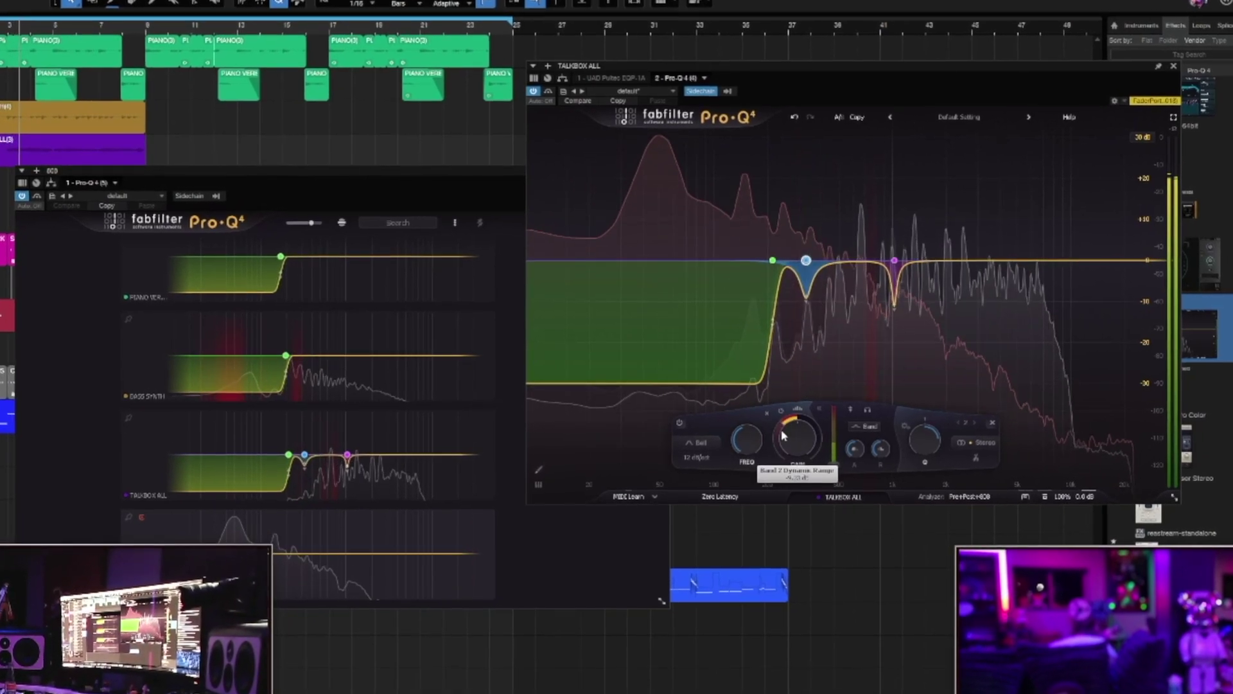
scroll(899, 259, down, 2)
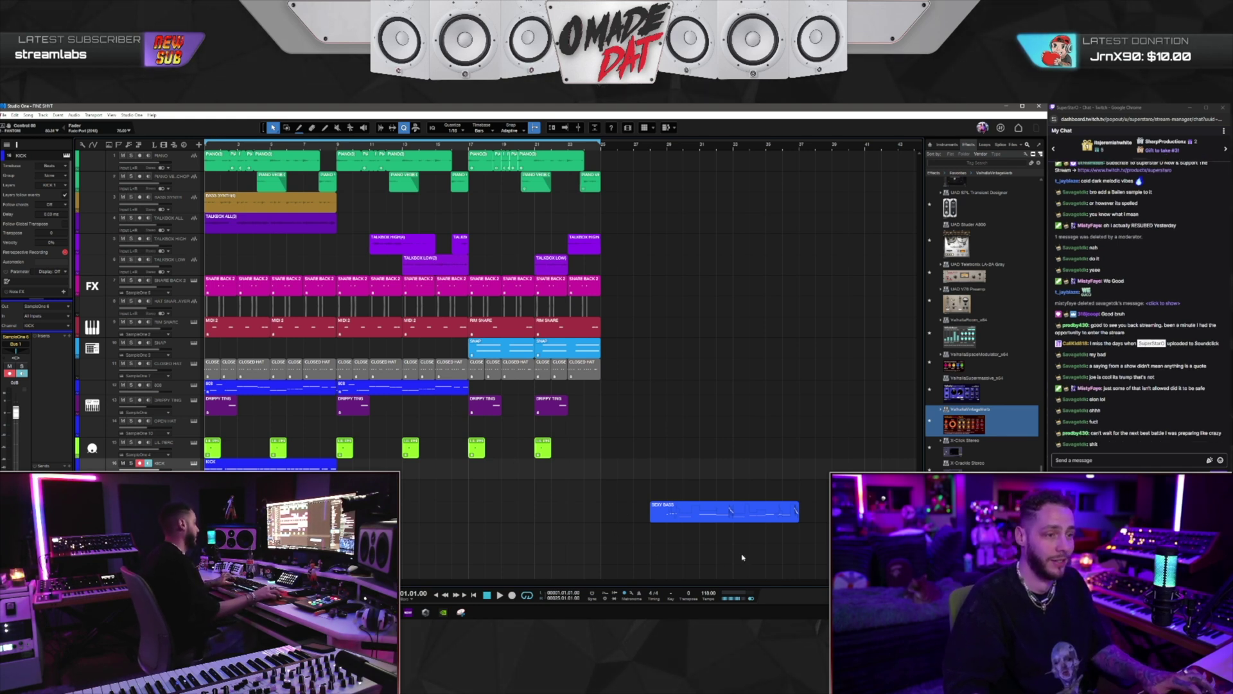
Trim the start of the SEXY BASS clip so it begins slightly further into the timeline
click(720, 513)
click(460, 529)
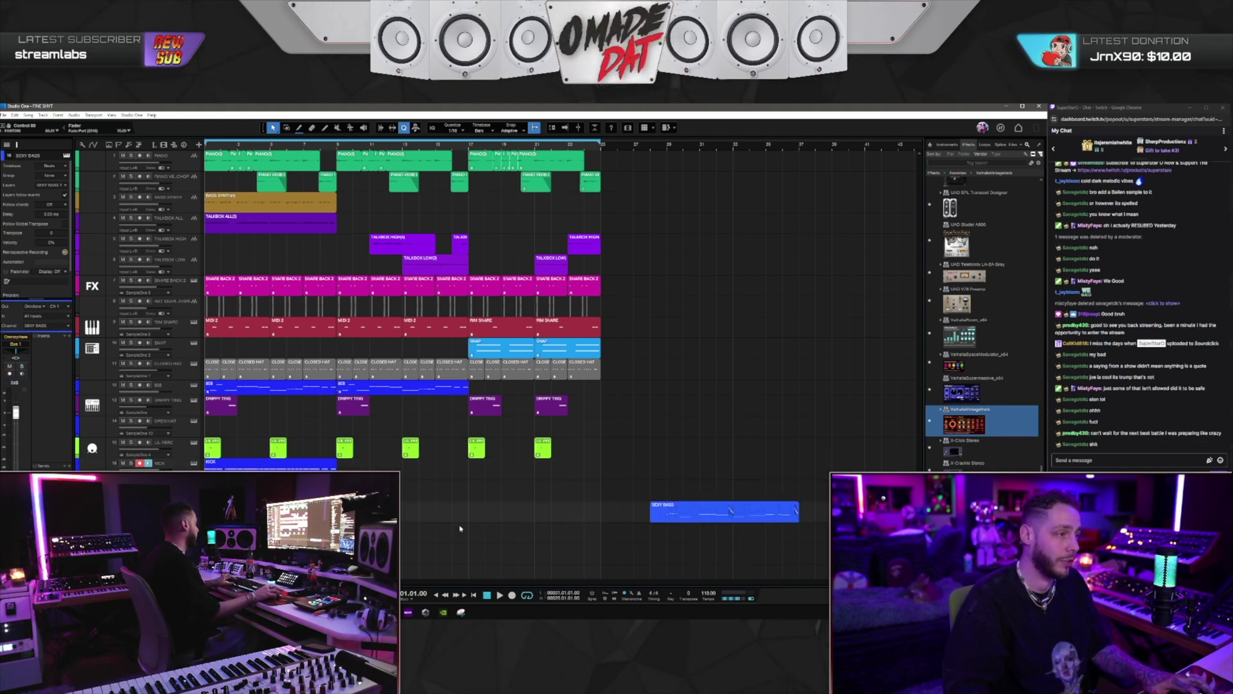
drag(652, 512, 636, 514)
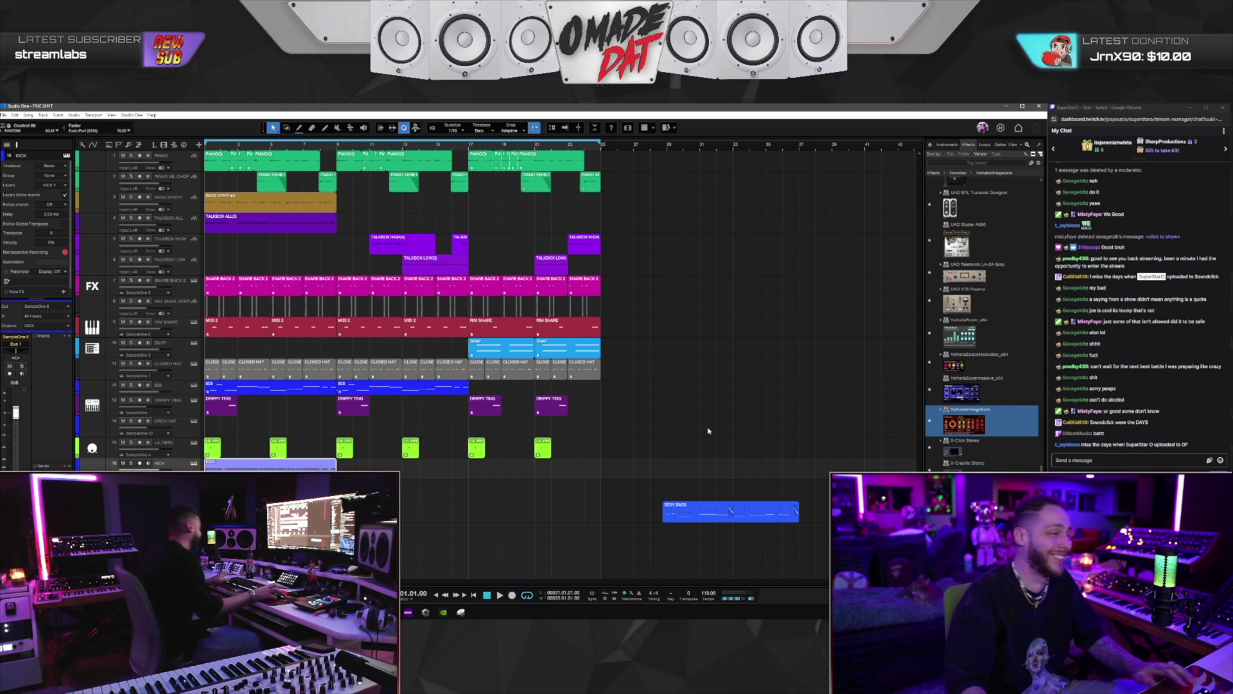
click(187, 161)
click(3, 115)
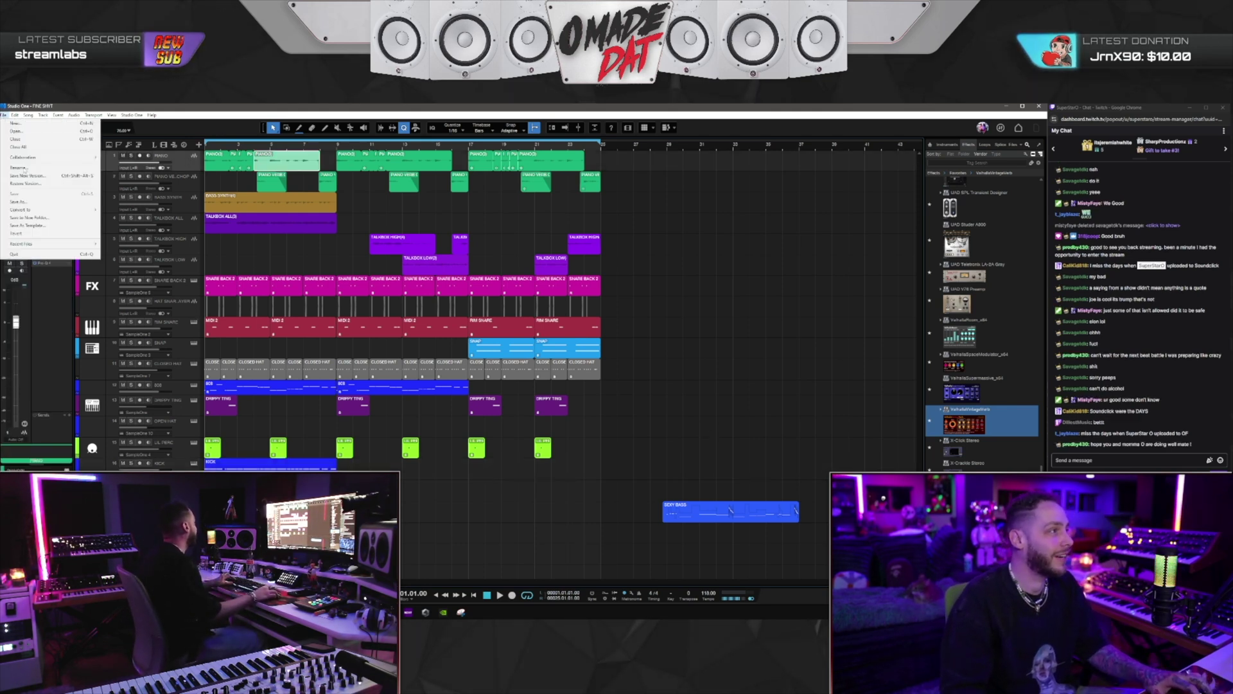
click(419, 468)
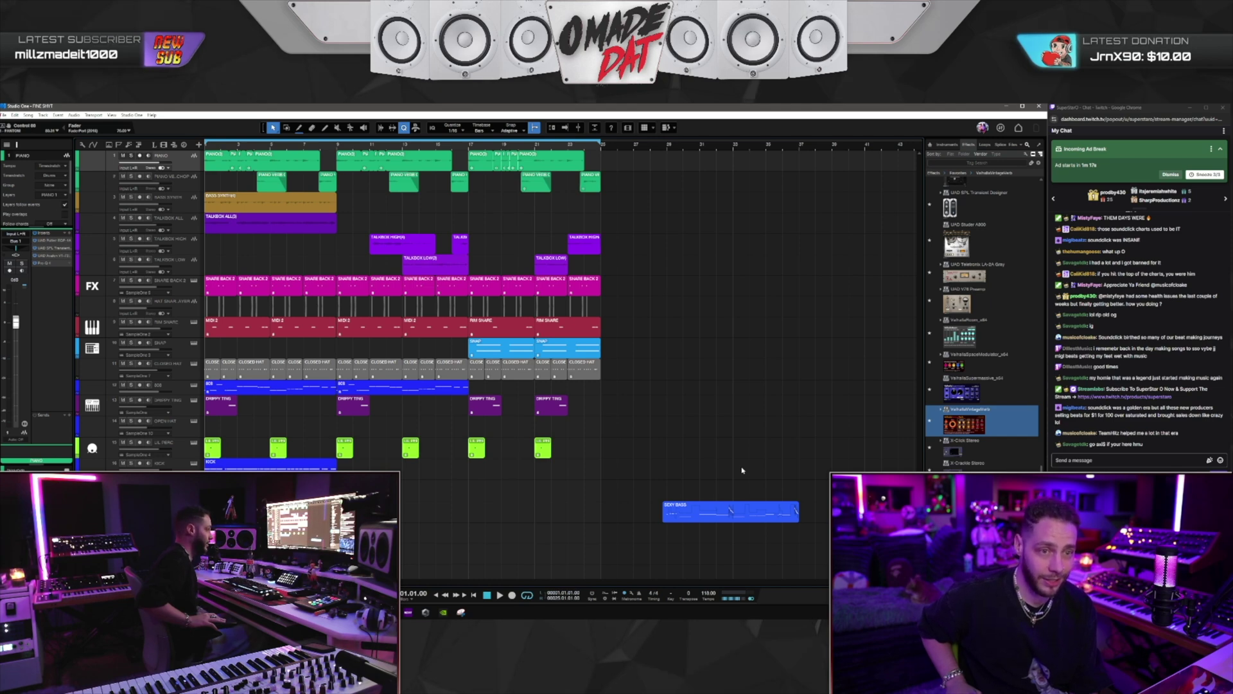
Reduce the height of all tracks in the arrangement and recolor the KICK track dark red
key(shift+w)
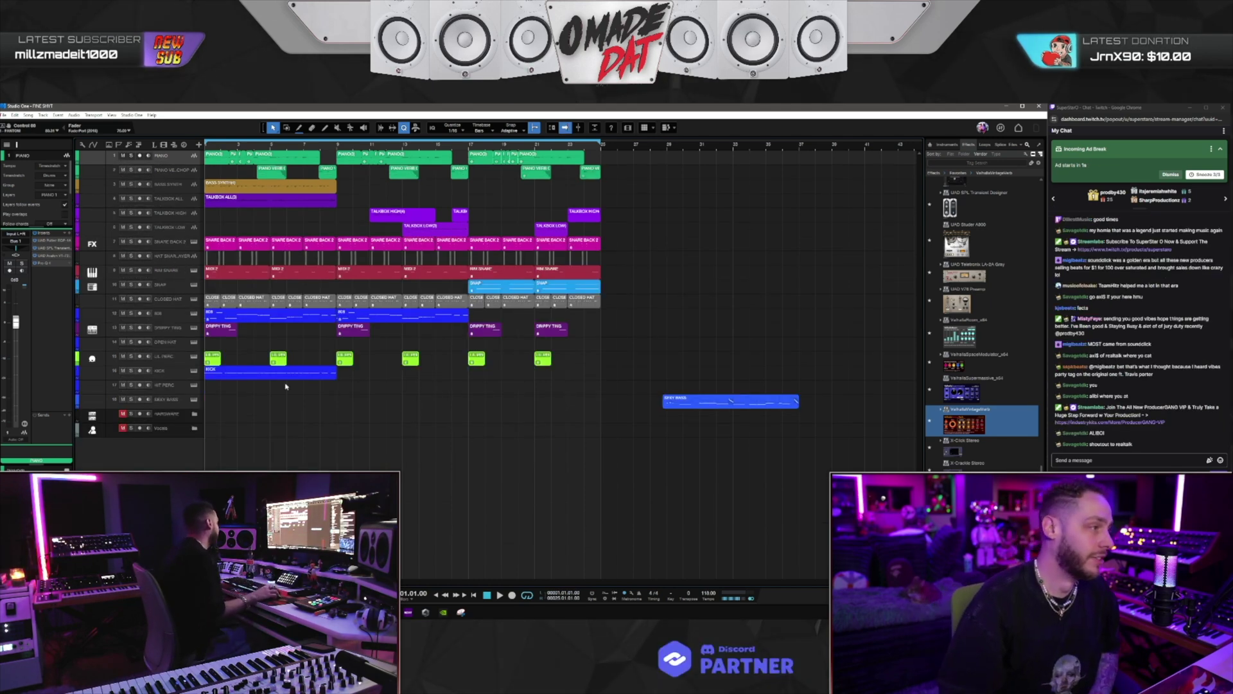
click(98, 377)
click(79, 375)
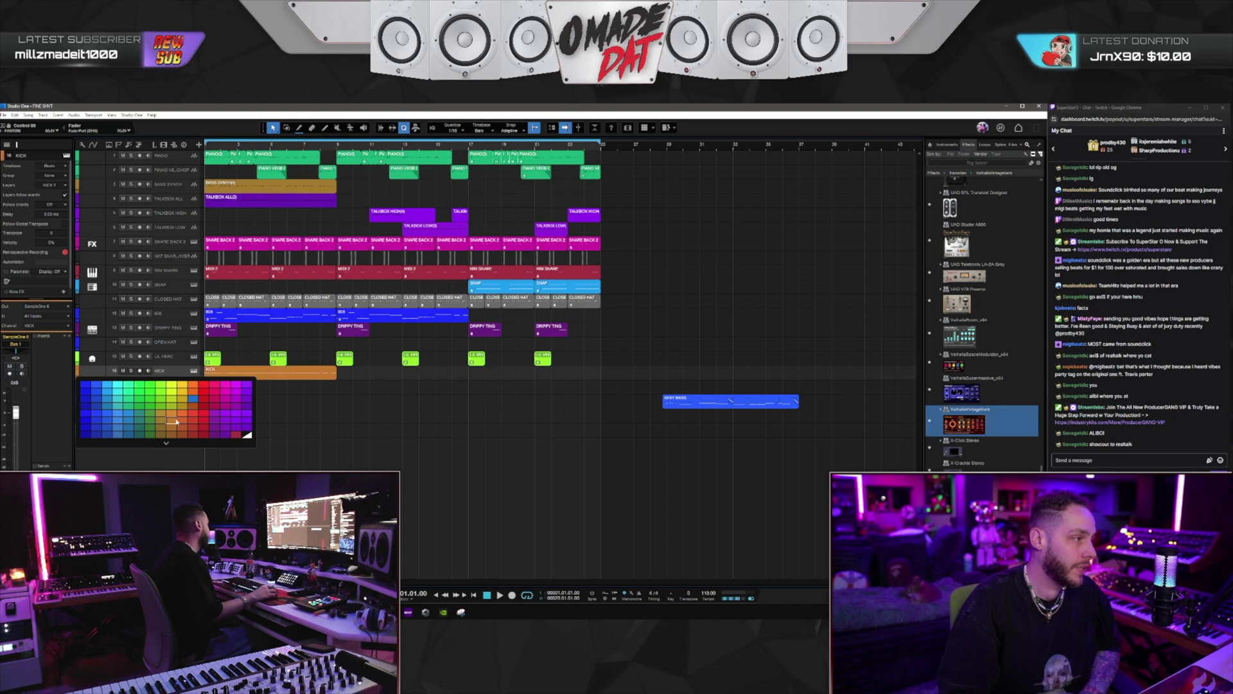
click(237, 437)
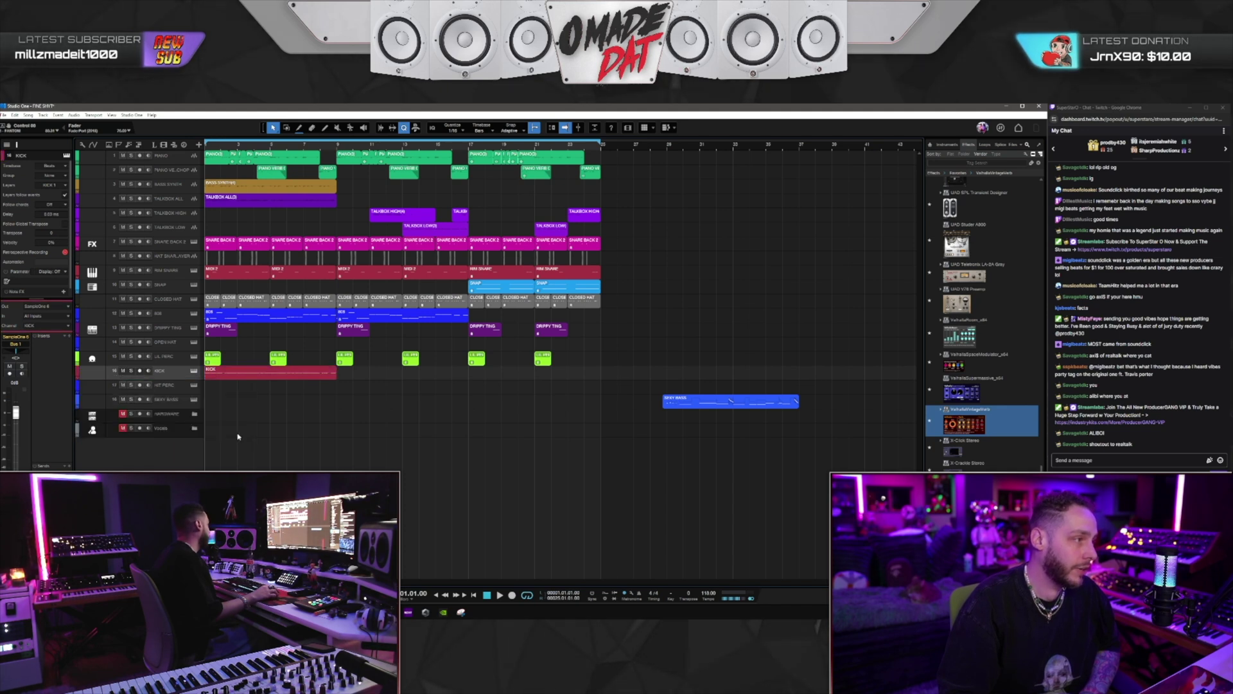
click(78, 370)
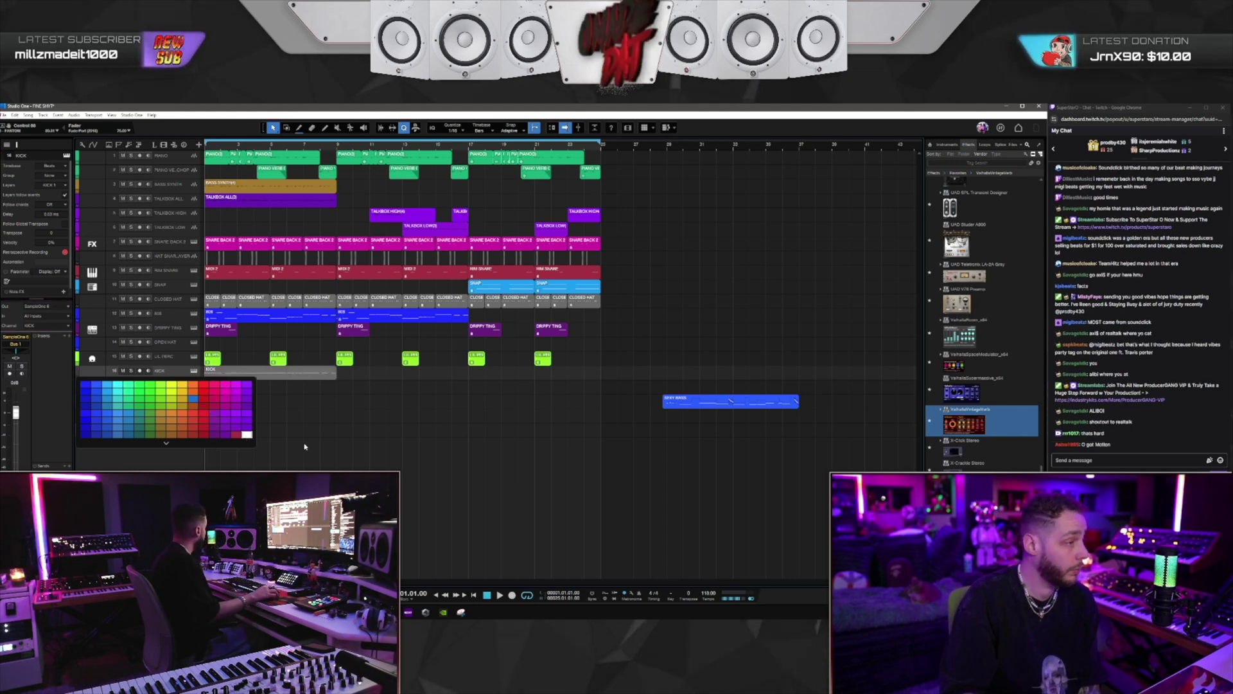
click(237, 436)
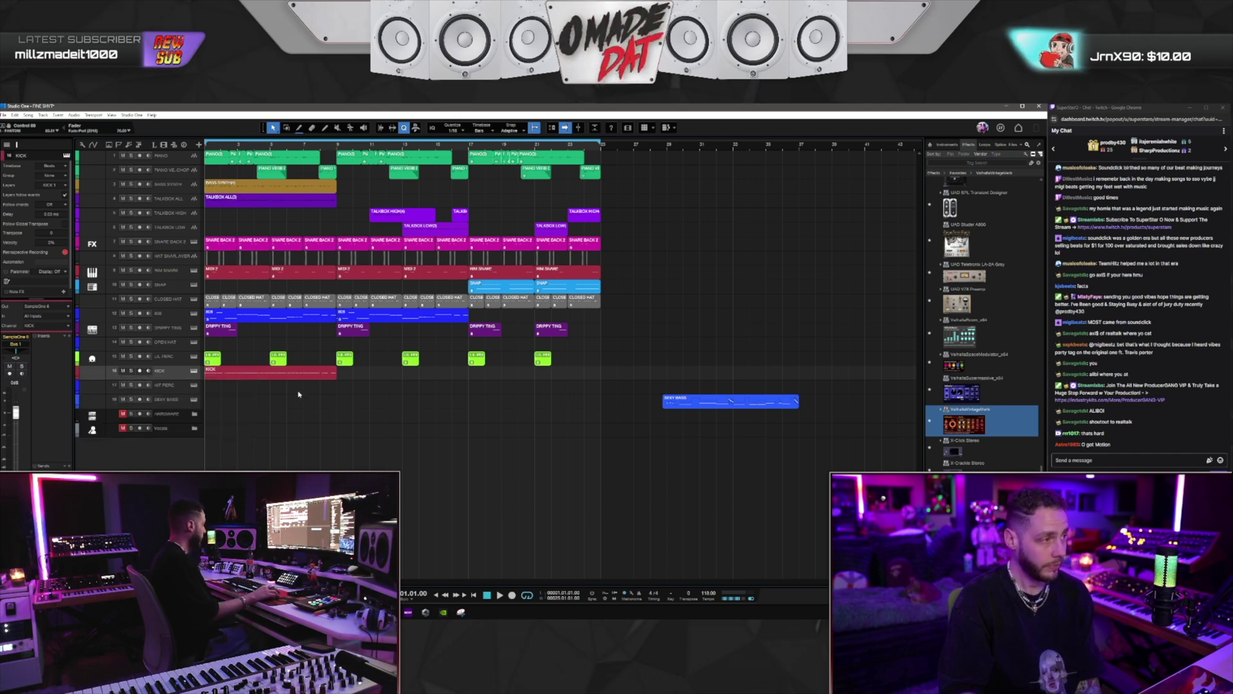
click(337, 375)
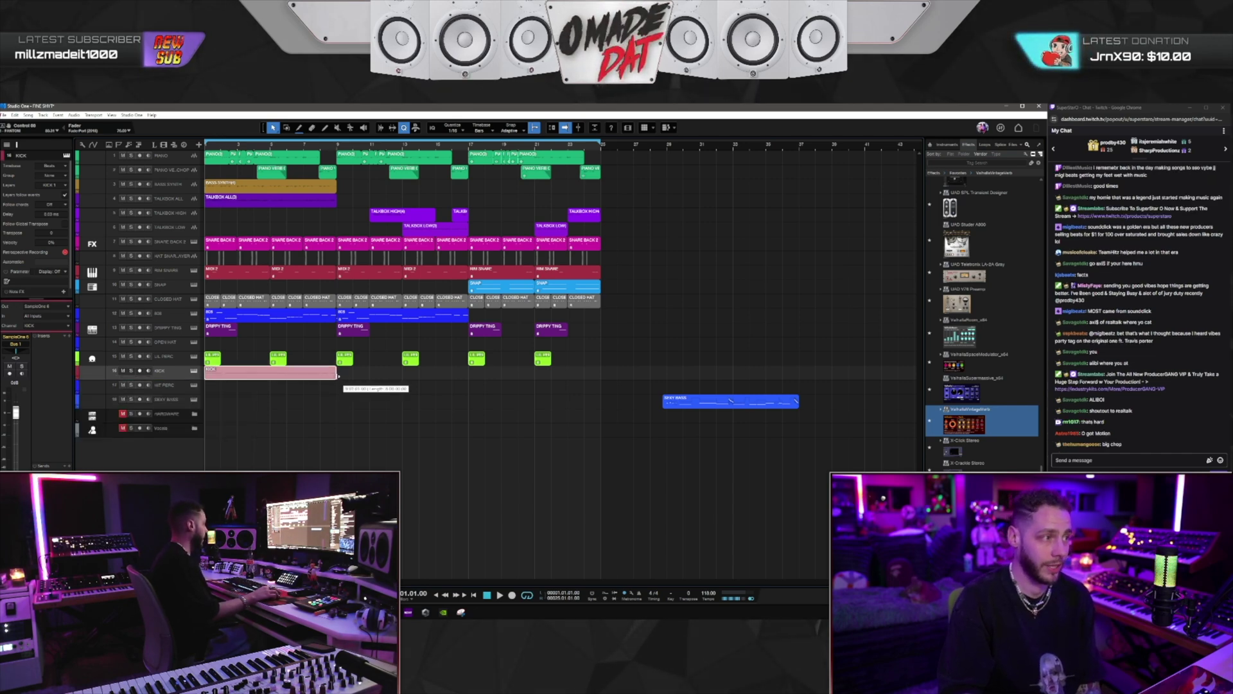
click(355, 426)
drag(242, 409, 250, 375)
drag(299, 439, 318, 372)
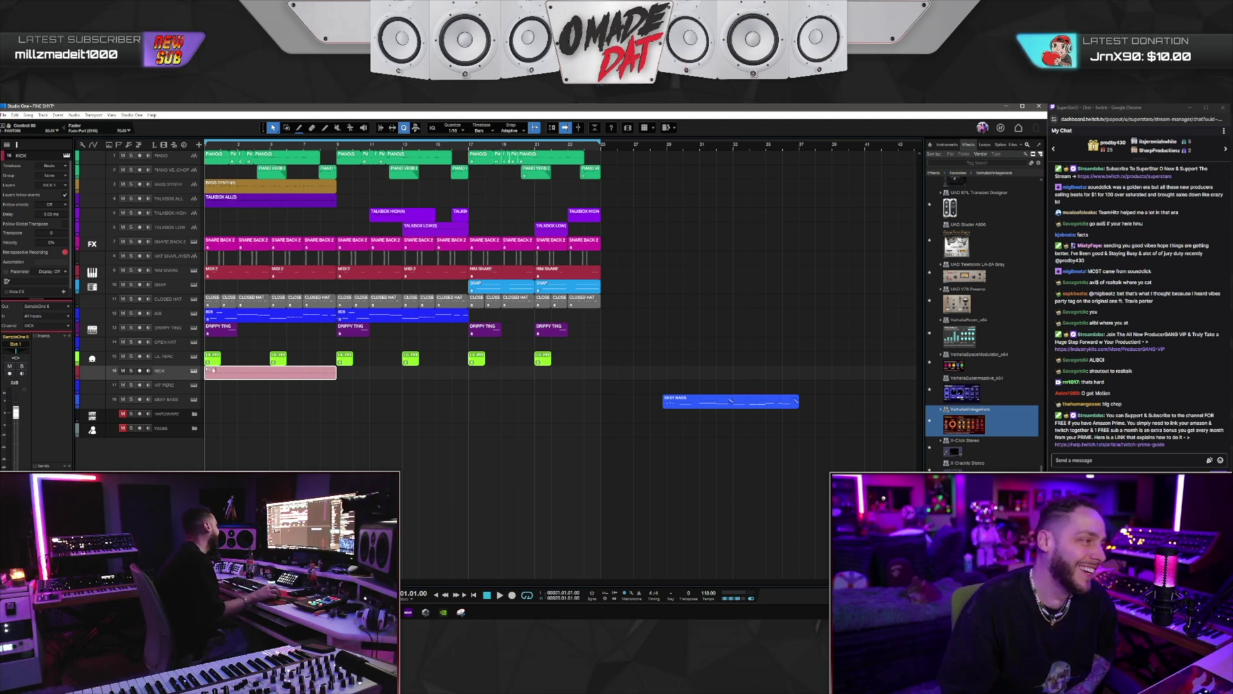
Save the song
click(4, 115)
click(15, 193)
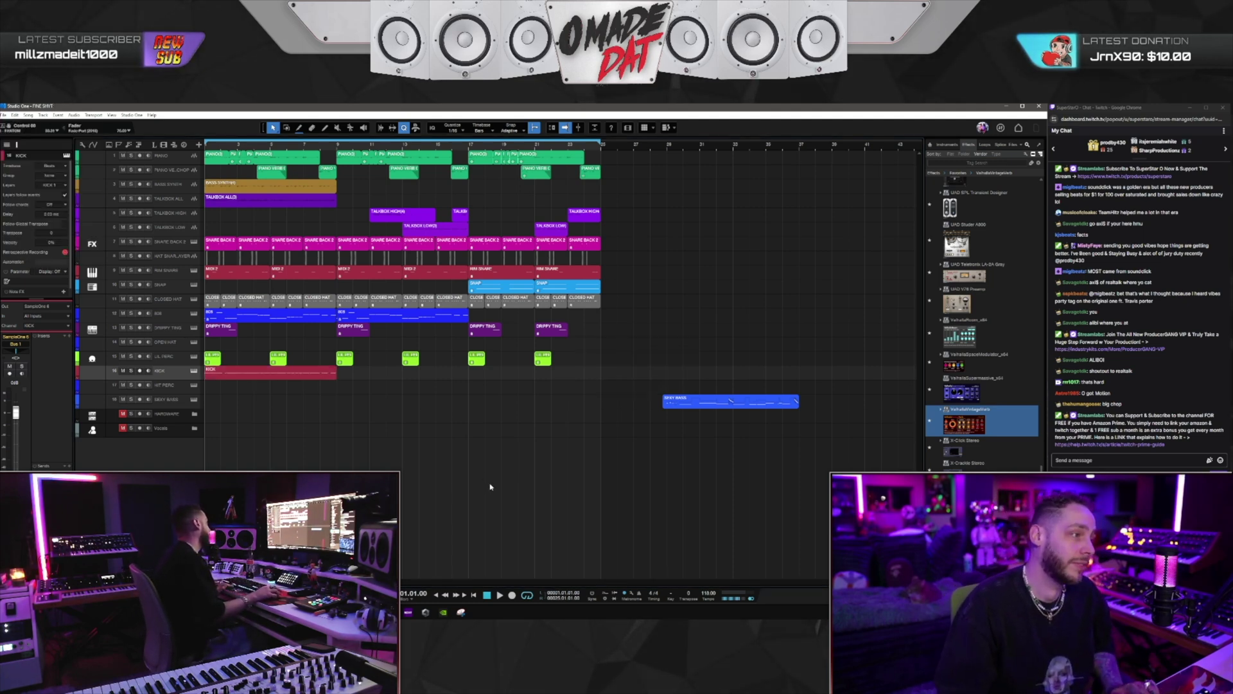